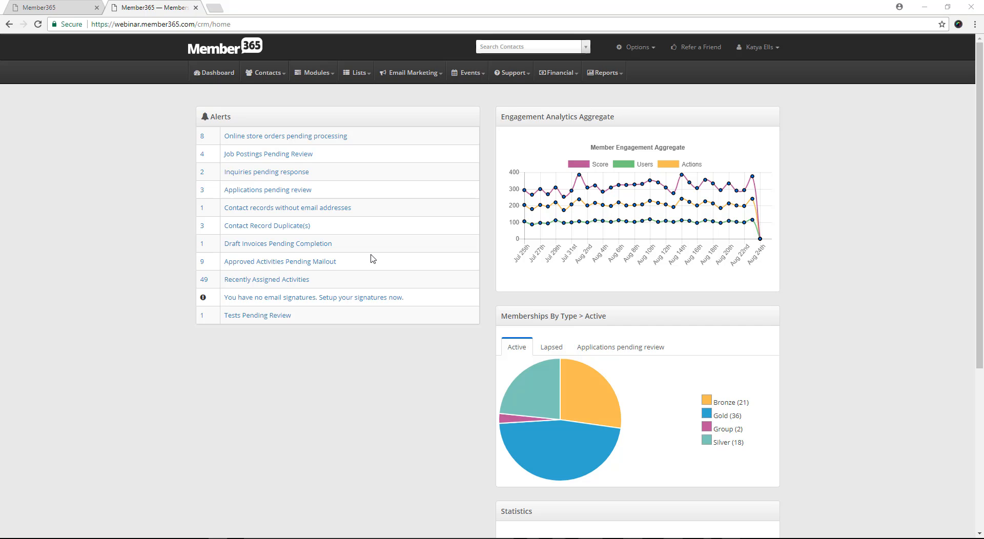
Open the form creation page to look at the available form types.
{"action": "left_click", "coordinate": [302, 77]}
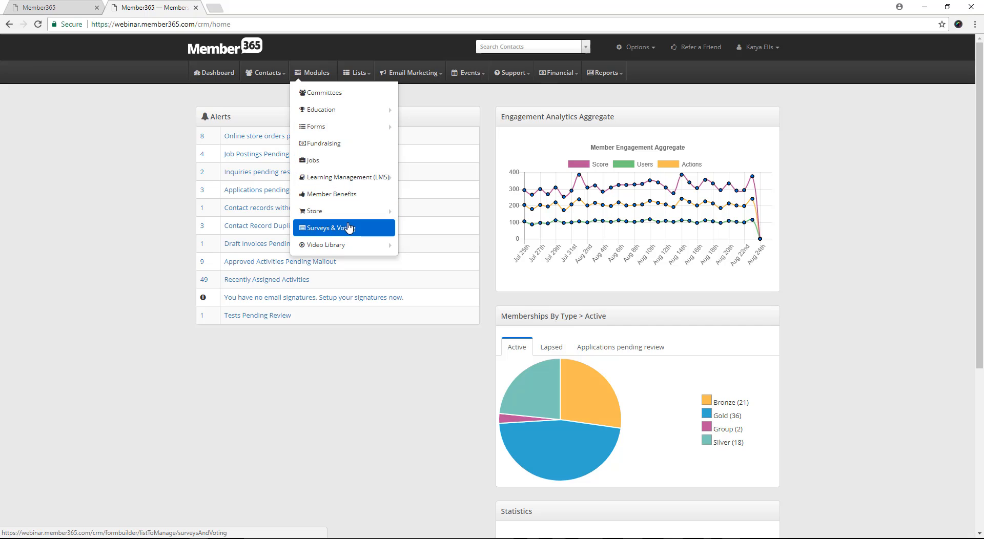
{"action": "mouse_move", "coordinate": [353, 127]}
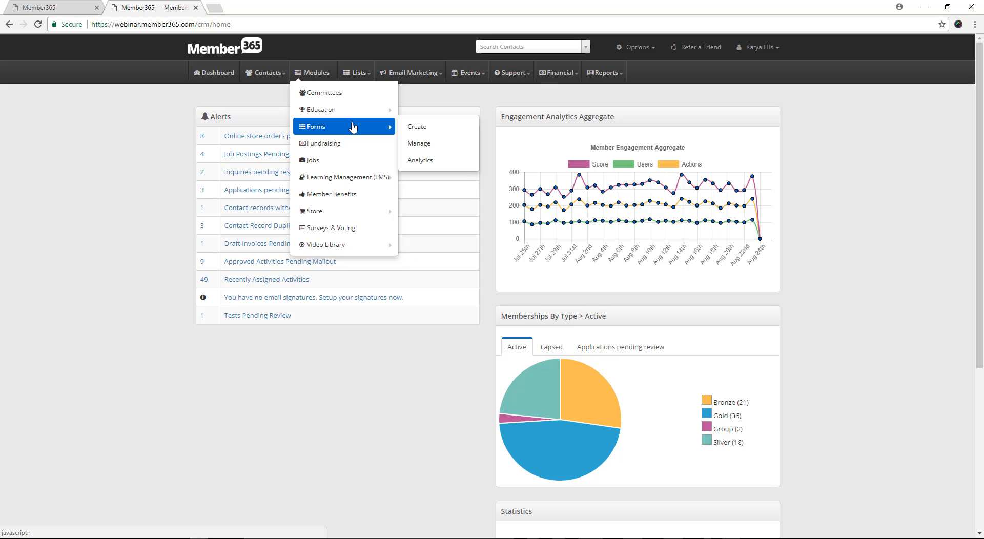
{"action": "left_click", "coordinate": [410, 132]}
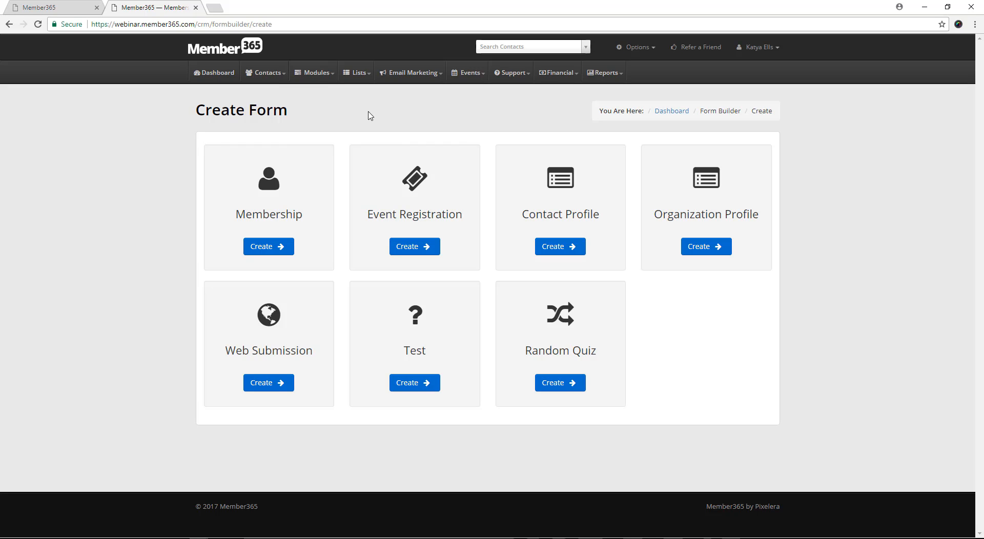
Create a new form of type Survey in the Surveys & Voting module.
{"action": "left_click", "coordinate": [311, 74]}
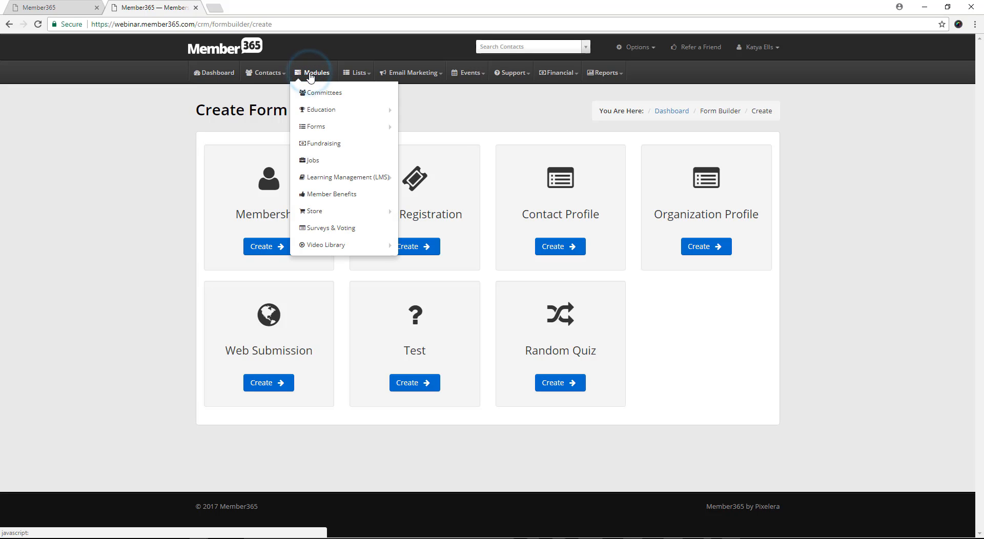
{"action": "left_click", "coordinate": [349, 230]}
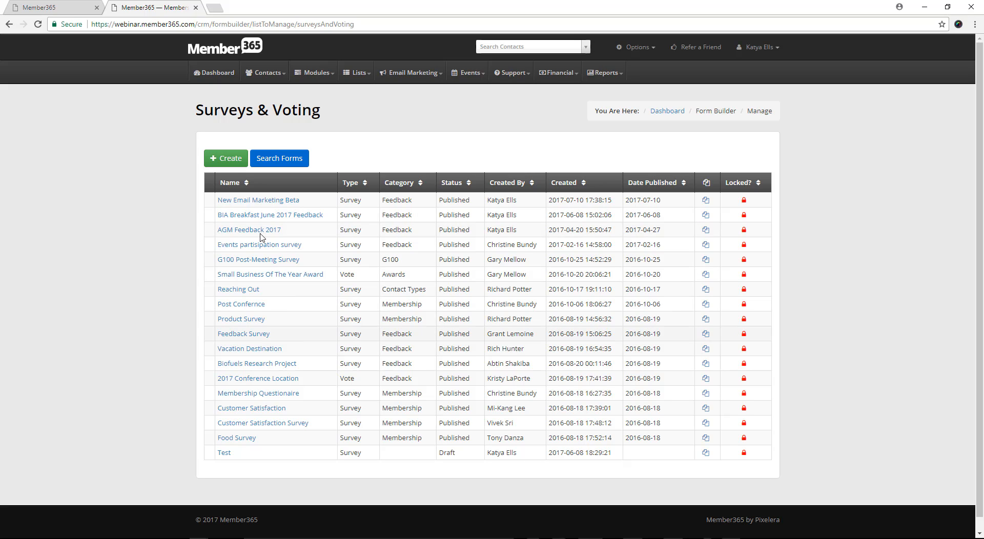
{"action": "left_click", "coordinate": [237, 160]}
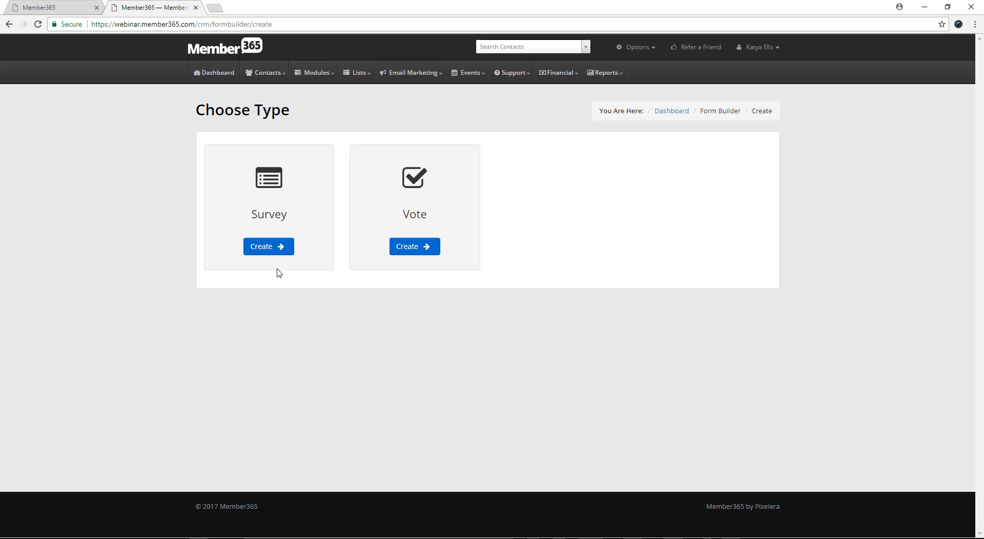
{"action": "left_click", "coordinate": [268, 249]}
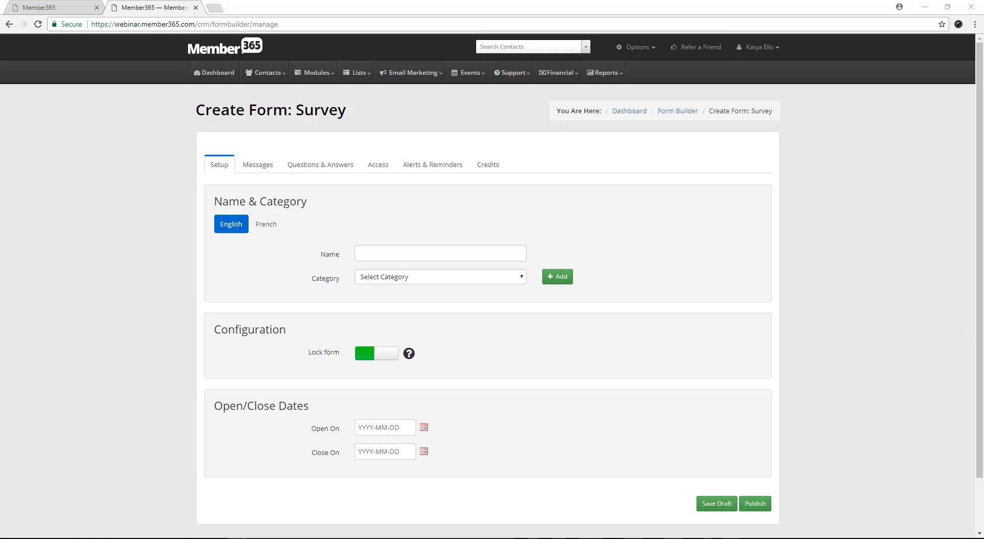
Bring up the Word document with the survey details, review its questions, instructions and reminder texts, and move it out of view.
{"action": "left_click_drag", "start_coordinate": [983, 82], "coordinate": [587, 71]}
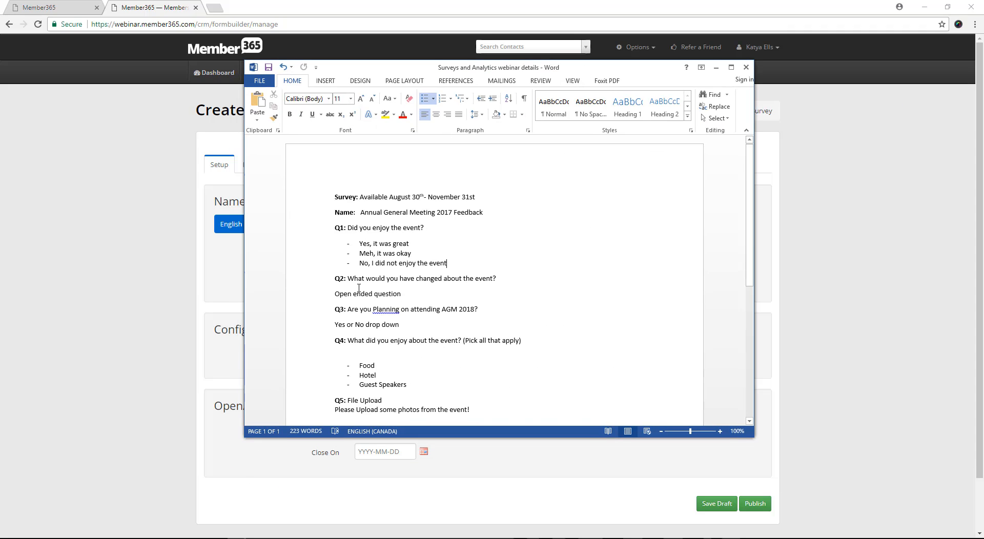
{"action": "scroll", "coordinate": [359, 288], "scroll_direction": "down", "scroll_amount": 6}
{"action": "scroll", "coordinate": [359, 288], "scroll_direction": "down", "scroll_amount": 3}
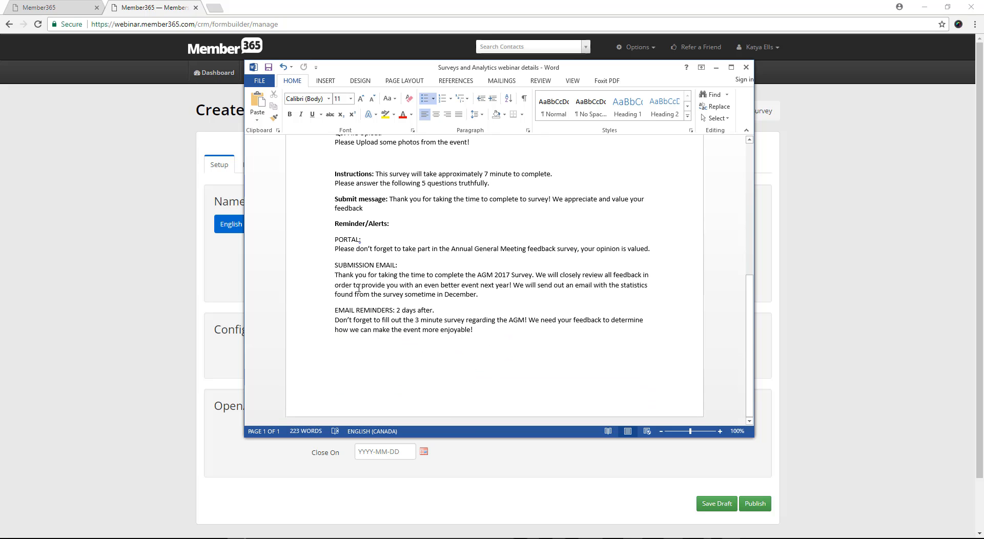
{"action": "scroll", "coordinate": [359, 288], "scroll_direction": "up", "scroll_amount": 10}
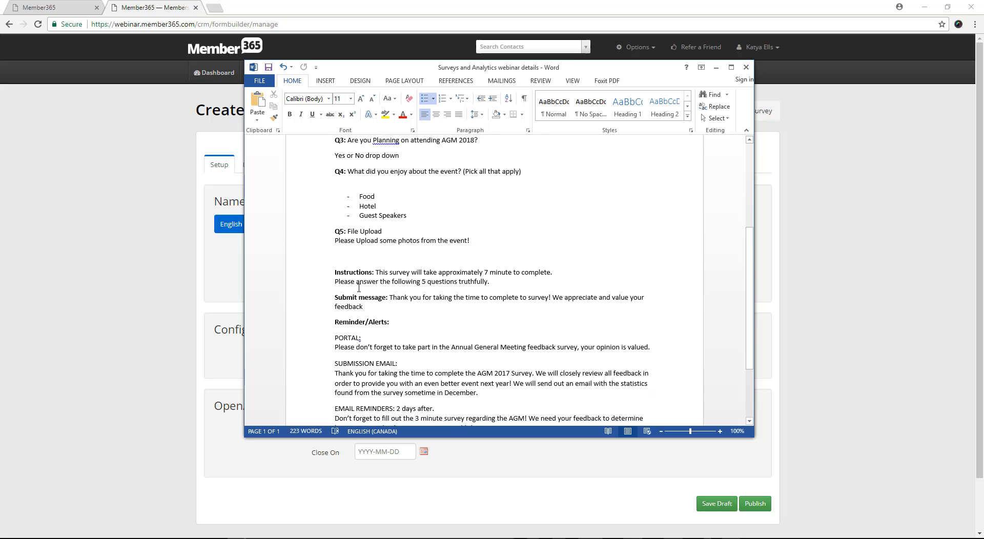
{"action": "left_click", "coordinate": [588, 69]}
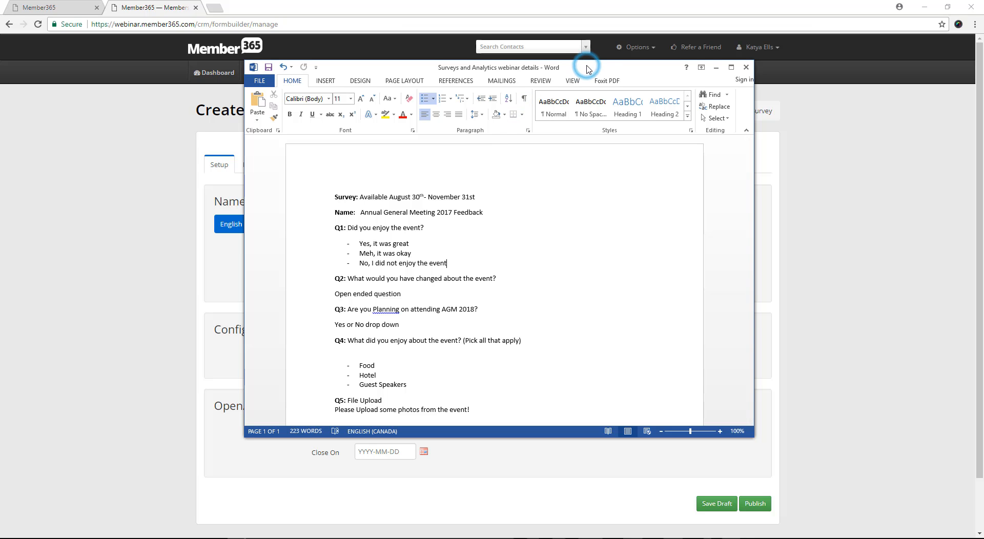
{"action": "left_click_drag", "start_coordinate": [588, 70], "coordinate": [983, 86]}
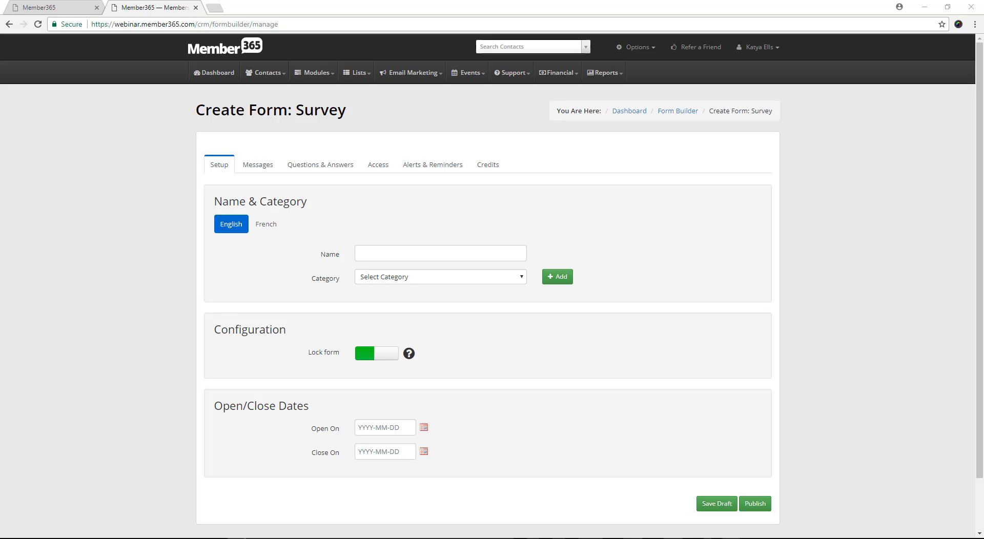
Name the survey "Annual General Meeting 2017 Feedback" and assign it to the Feedback category.
{"action": "left_click", "coordinate": [430, 253]}
{"action": "type", "text": "Annual General Meeting 2017 Feedback"}
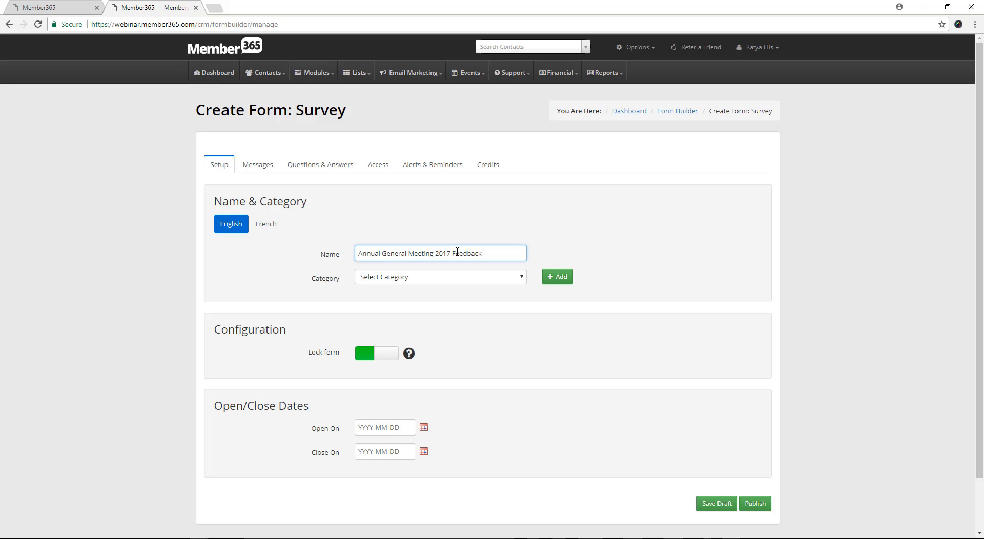
{"action": "left_click", "coordinate": [395, 280]}
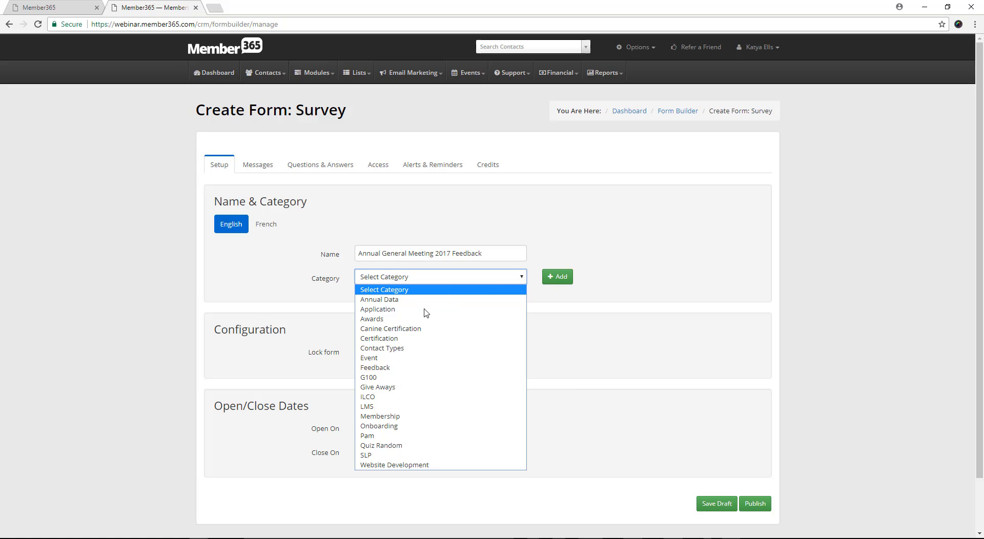
{"action": "left_click", "coordinate": [385, 369]}
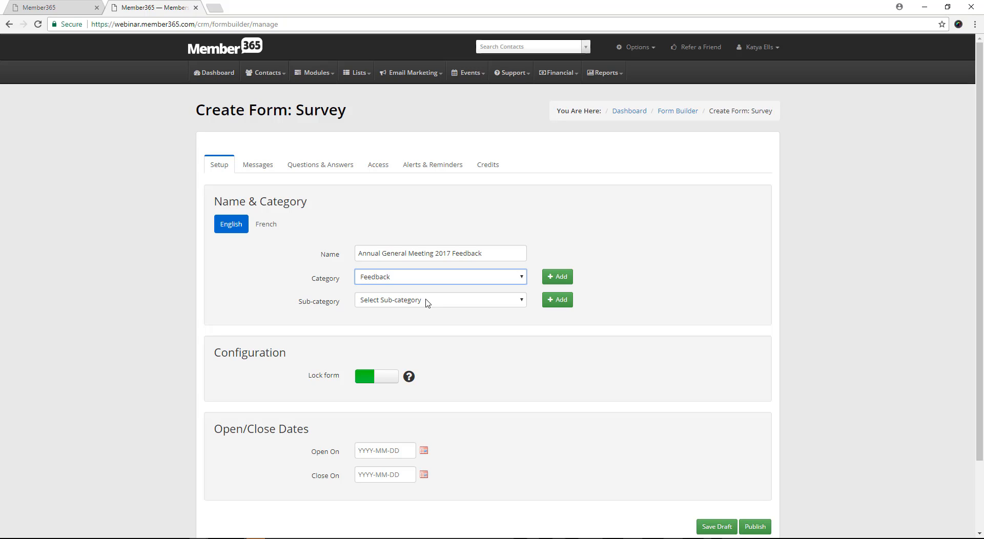
Set the survey's open date to 2017-08-30 and its close date to 2017-11-30.
{"action": "scroll", "coordinate": [472, 395], "scroll_direction": "down", "scroll_amount": 2}
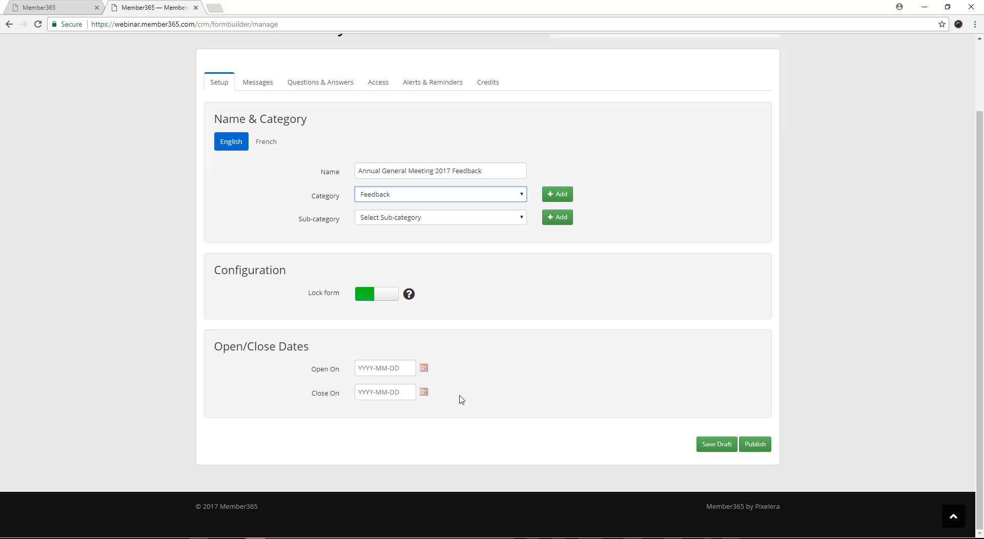
{"action": "left_click", "coordinate": [424, 369]}
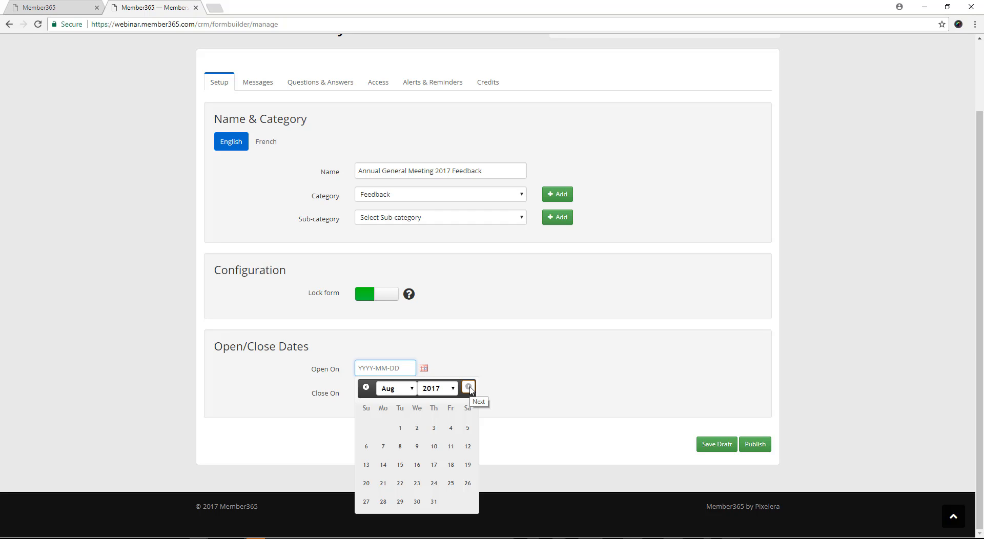
{"action": "left_click", "coordinate": [417, 503]}
{"action": "left_click", "coordinate": [425, 393]}
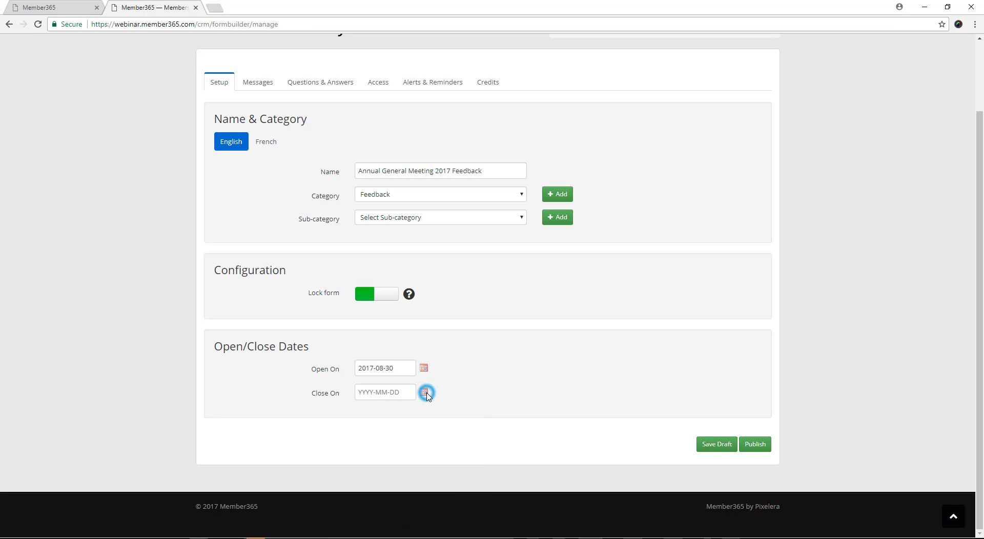
{"action": "left_click", "coordinate": [467, 258]}
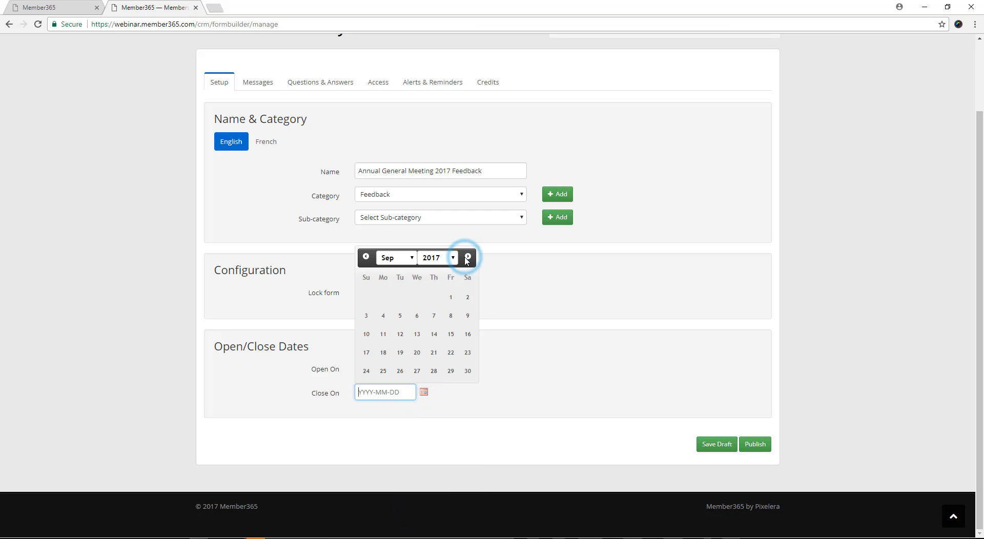
{"action": "double_click", "coordinate": [468, 257]}
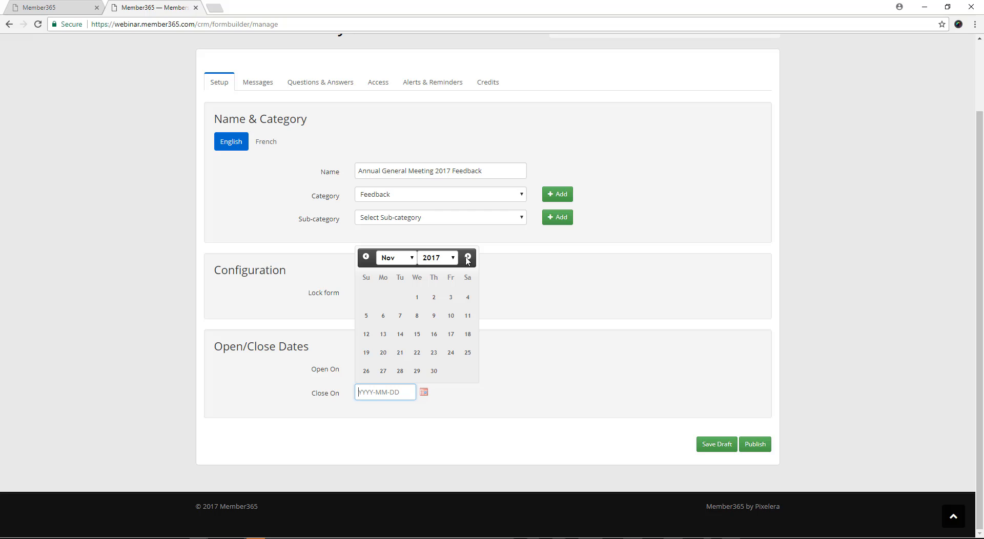
{"action": "left_click", "coordinate": [433, 371]}
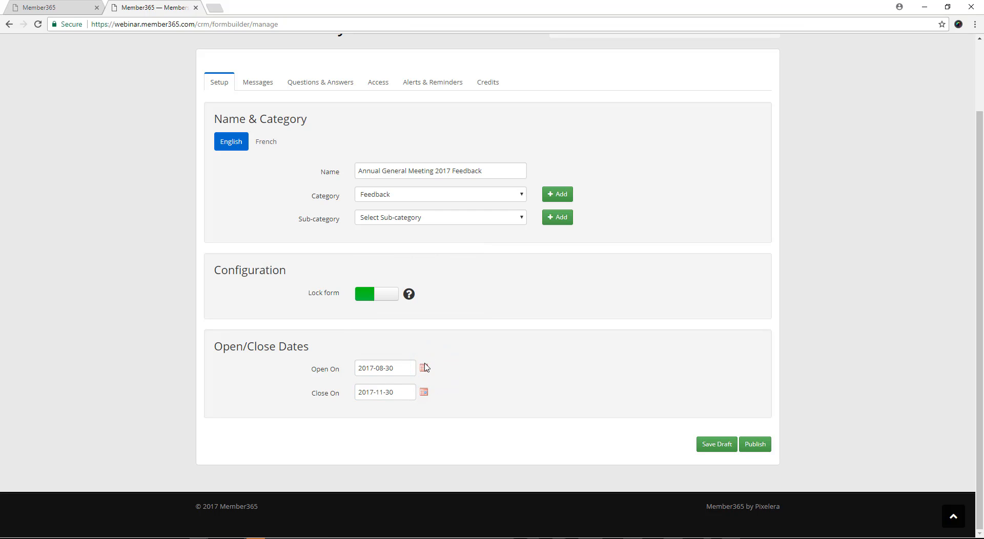
Change the survey's open date to 2017-08-22 and save the form as a draft.
{"action": "left_click", "coordinate": [424, 367]}
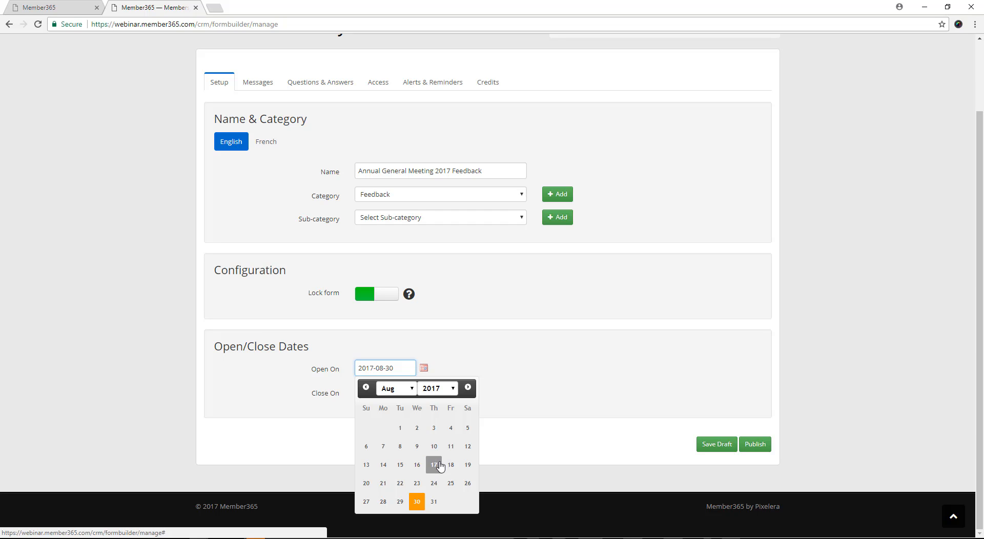
{"action": "left_click", "coordinate": [400, 484]}
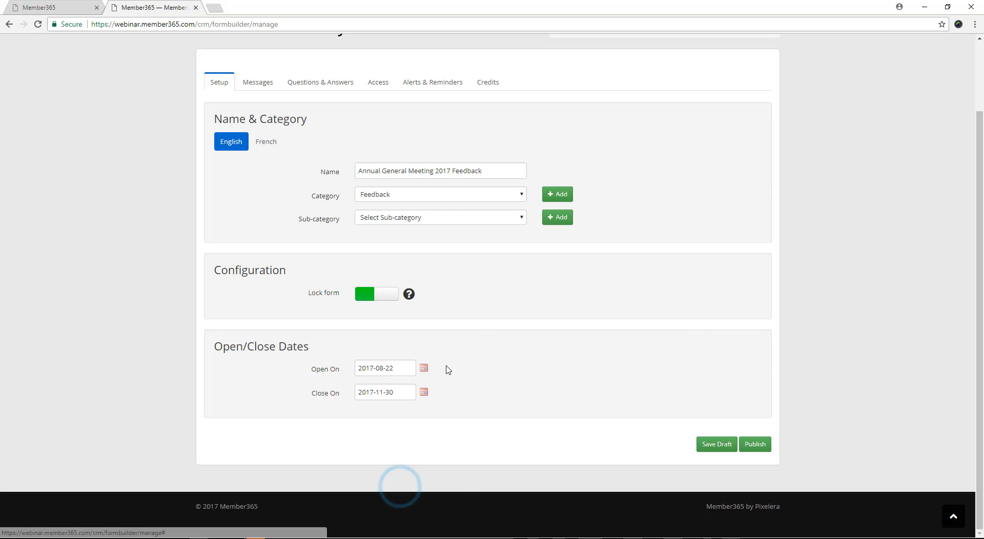
{"action": "left_click", "coordinate": [718, 451]}
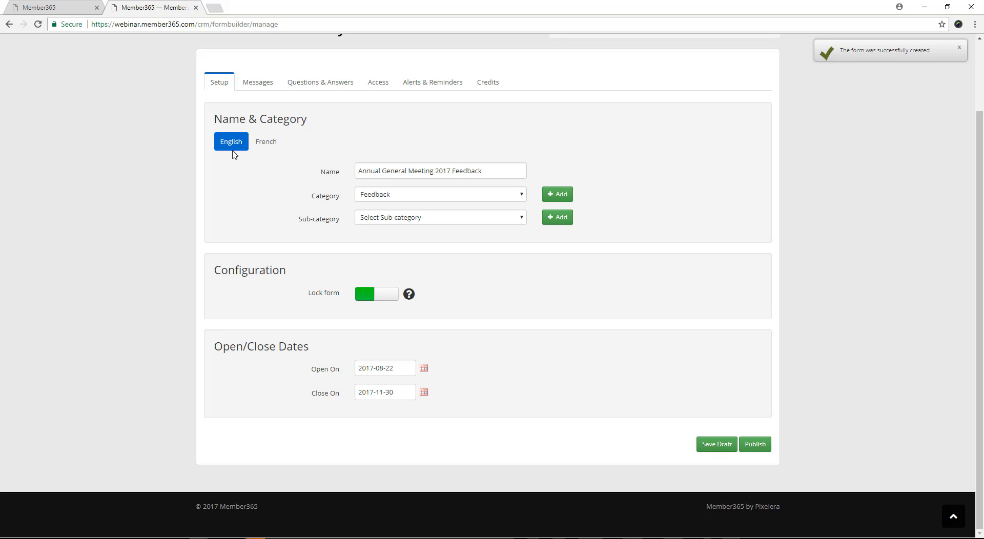
Enter the English survey instructions "This survey will take approximately 7 minute to complete. Please answer the following 5 questions truthfully.".
{"action": "left_click", "coordinate": [260, 89]}
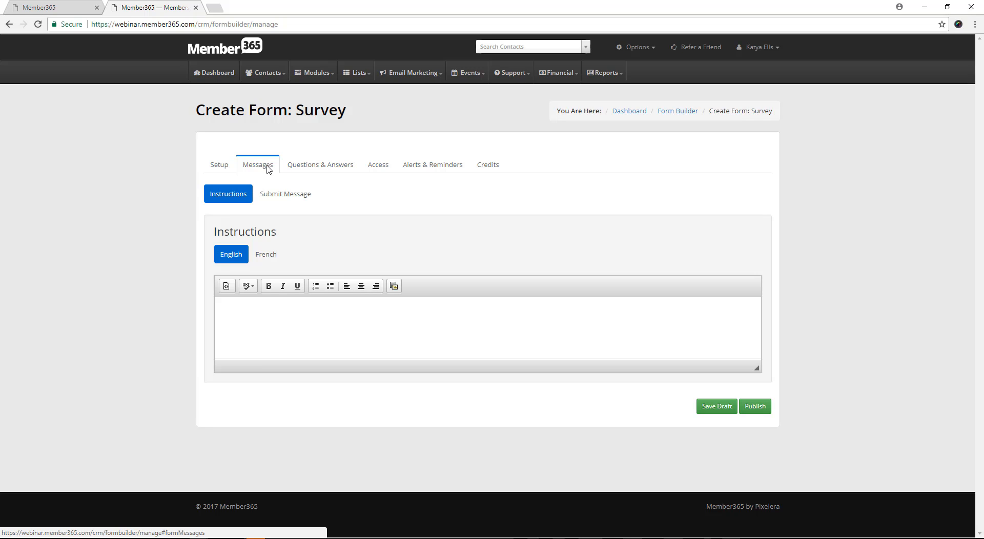
{"action": "left_click", "coordinate": [411, 333]}
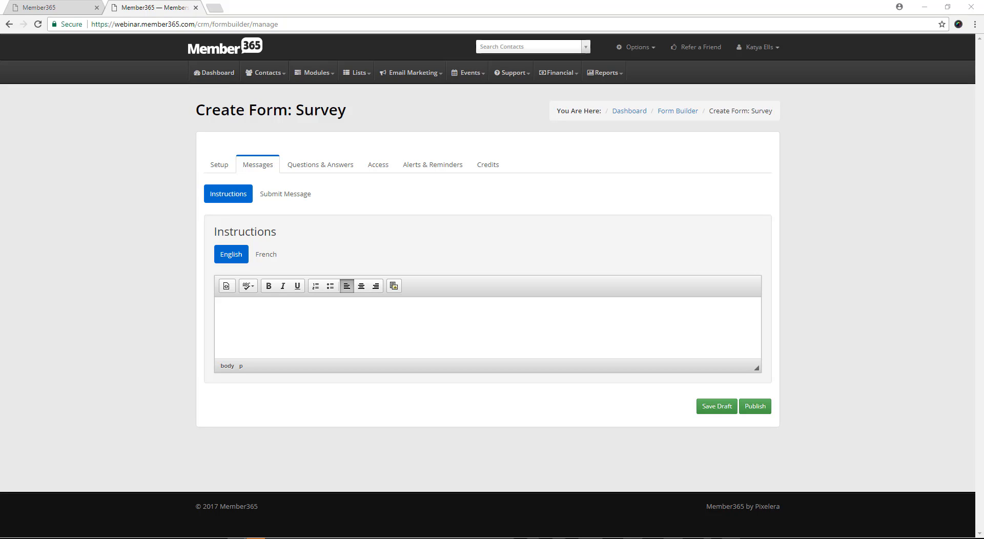
{"action": "left_click", "coordinate": [522, 308]}
{"action": "type", "text": "This survey will take approximately 7 minute to complete. Please answer the following 5 questions truthfully."}
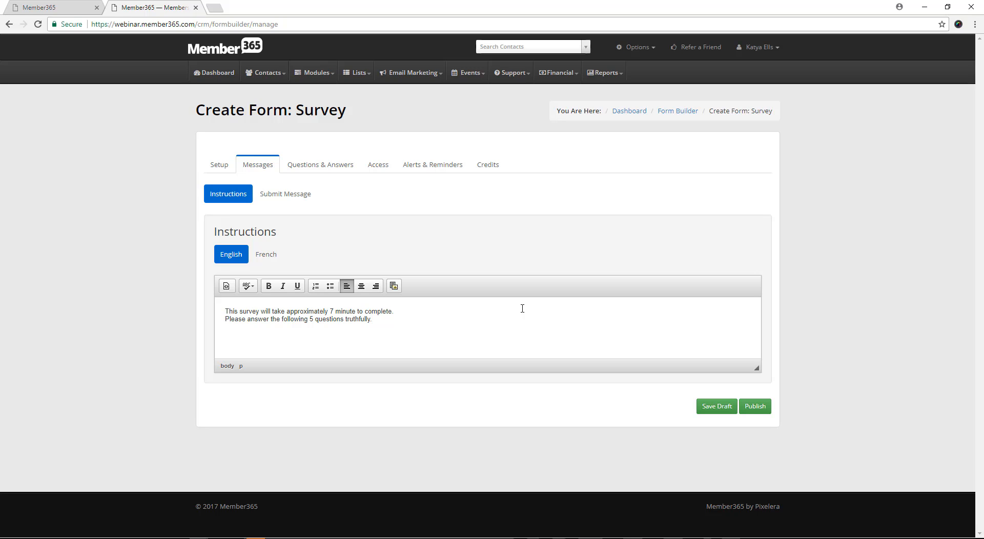
Enter the English submit message "Thank you for taking the time to complete to survey! We appreciate and value your feedback".
{"action": "left_click", "coordinate": [279, 199]}
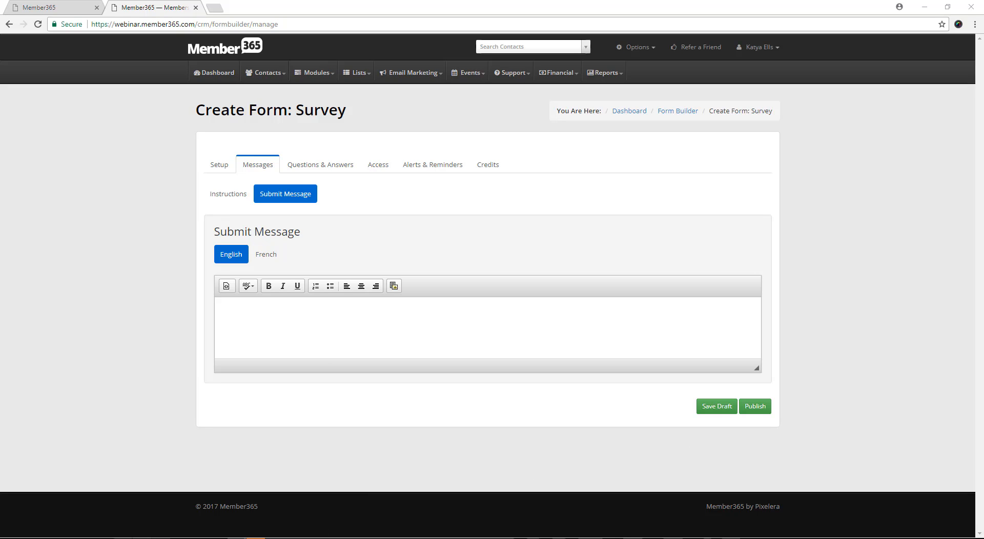
{"action": "left_click", "coordinate": [321, 326]}
{"action": "type", "text": "Thank you for taking the time to complete to survey! We appreciate and value your feedback"}
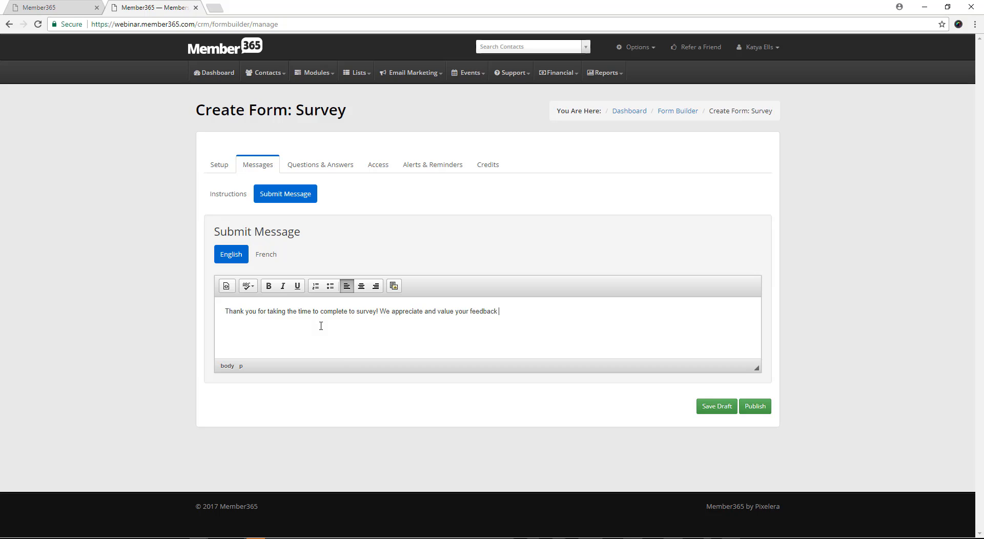
Launch the form question editor and add Checkbox (Vertical), Memo / Text Area, Dropdown (single-select) and Radio buttons (vertical) fields in that order.
{"action": "left_click", "coordinate": [332, 168]}
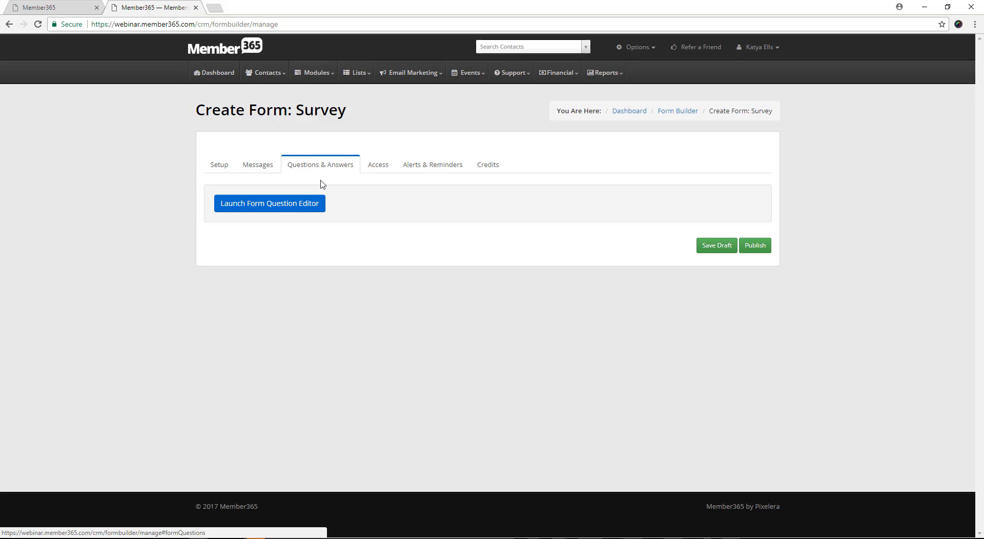
{"action": "left_click", "coordinate": [295, 204]}
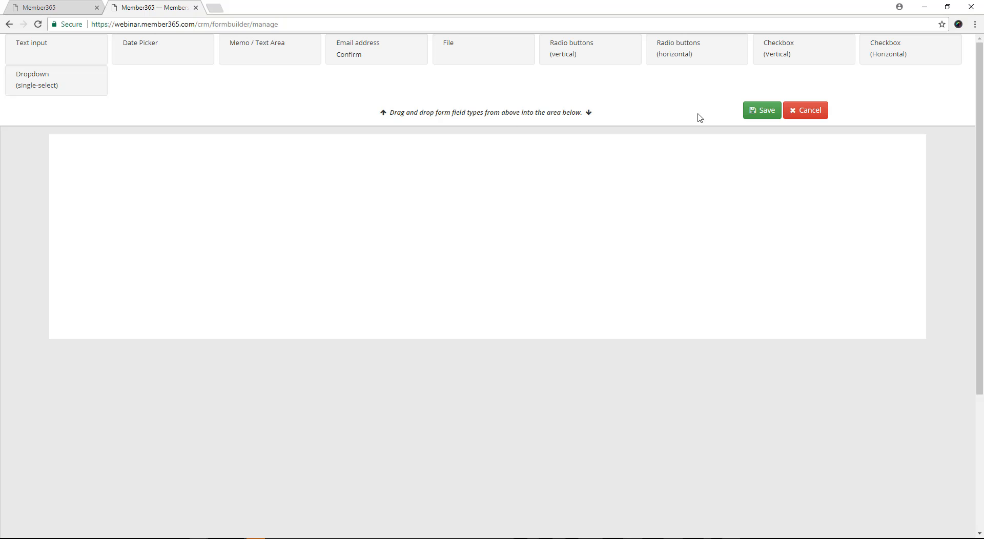
{"action": "left_click_drag", "start_coordinate": [821, 49], "coordinate": [284, 163]}
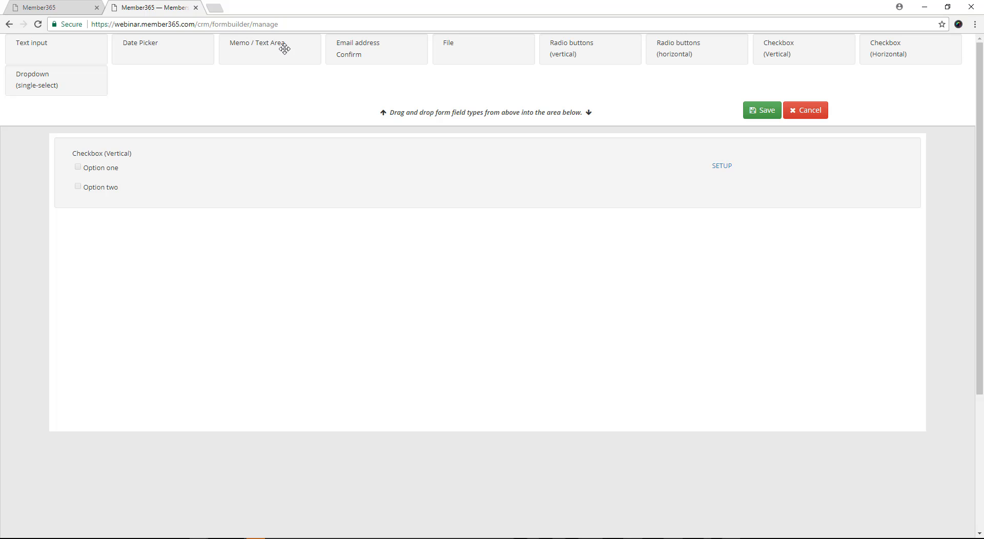
{"action": "left_click_drag", "start_coordinate": [285, 45], "coordinate": [158, 240]}
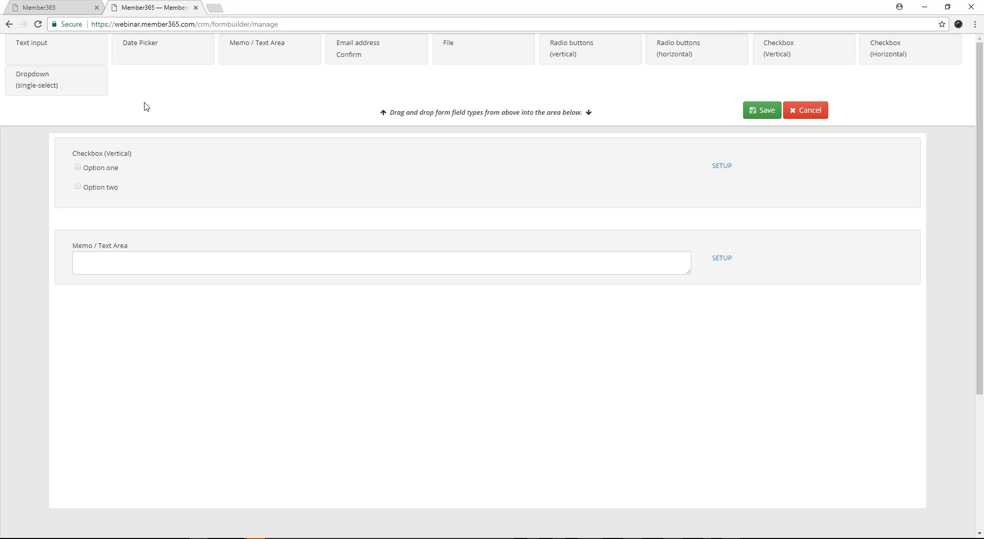
{"action": "left_click_drag", "start_coordinate": [69, 77], "coordinate": [79, 111]}
{"action": "left_click_drag", "start_coordinate": [113, 255], "coordinate": [95, 311]}
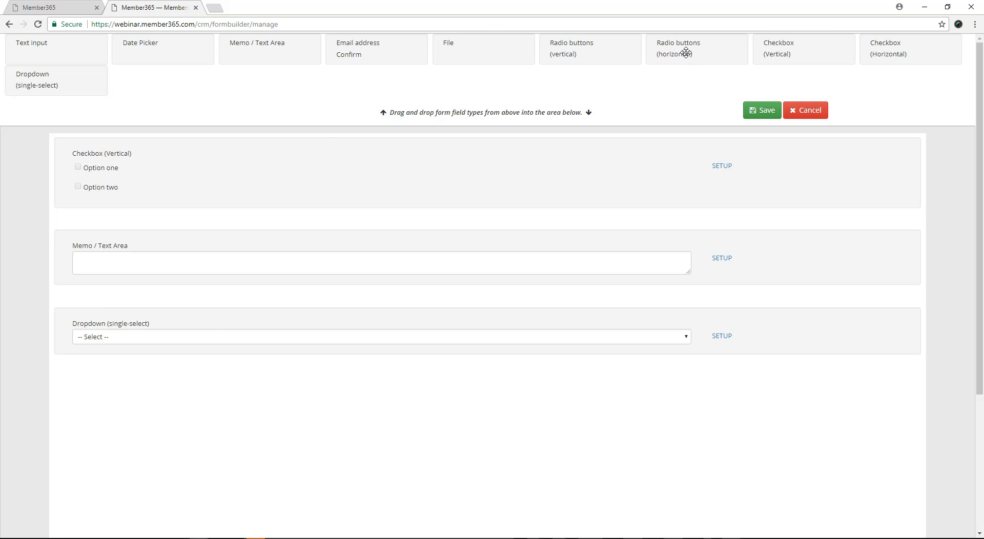
{"action": "left_click_drag", "start_coordinate": [685, 53], "coordinate": [428, 406]}
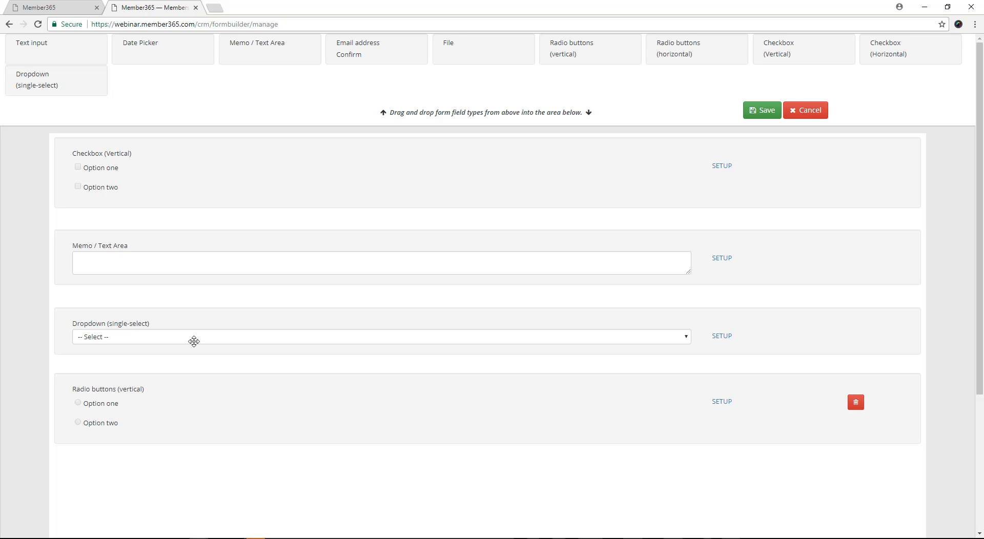
Set the checkbox field's English question to "What did you enjoy about the event? (Pick all that apply)".
{"action": "left_click", "coordinate": [715, 168]}
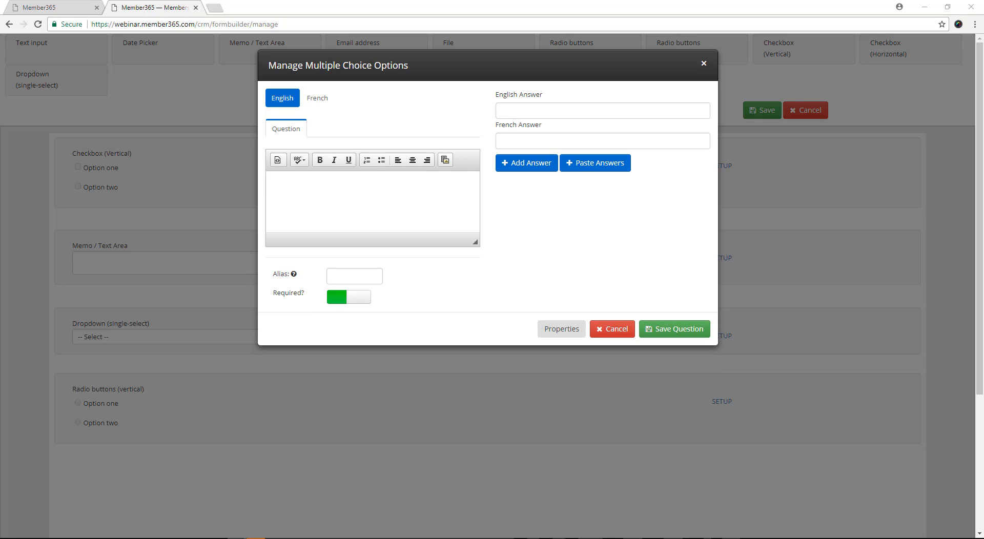
{"action": "left_click", "coordinate": [371, 181]}
{"action": "type", "text": "What did you enjoy about the event? (Pick all that apply)"}
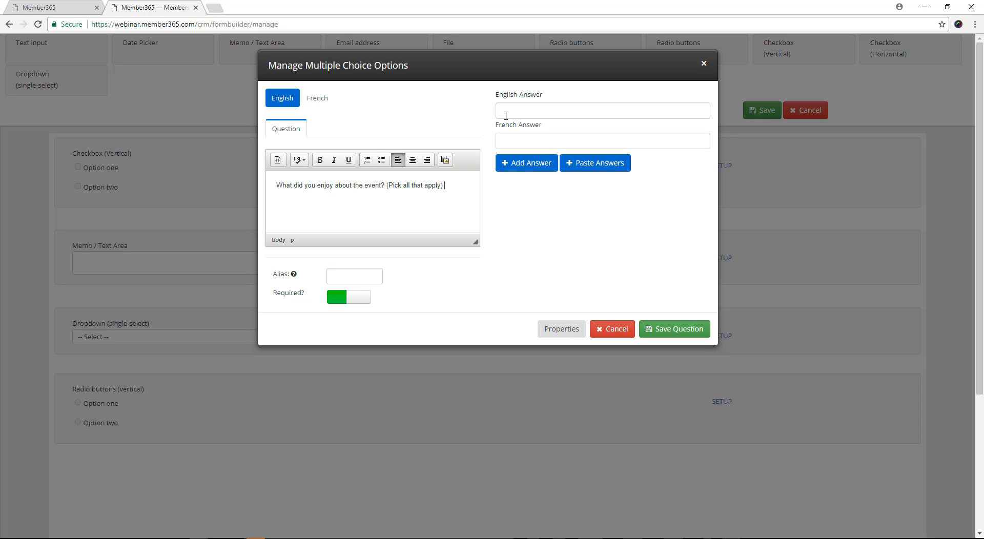
Add the English answers "Food", "Hotel" and "Guest Speakers" to the checkbox question and save it.
{"action": "left_click", "coordinate": [525, 113]}
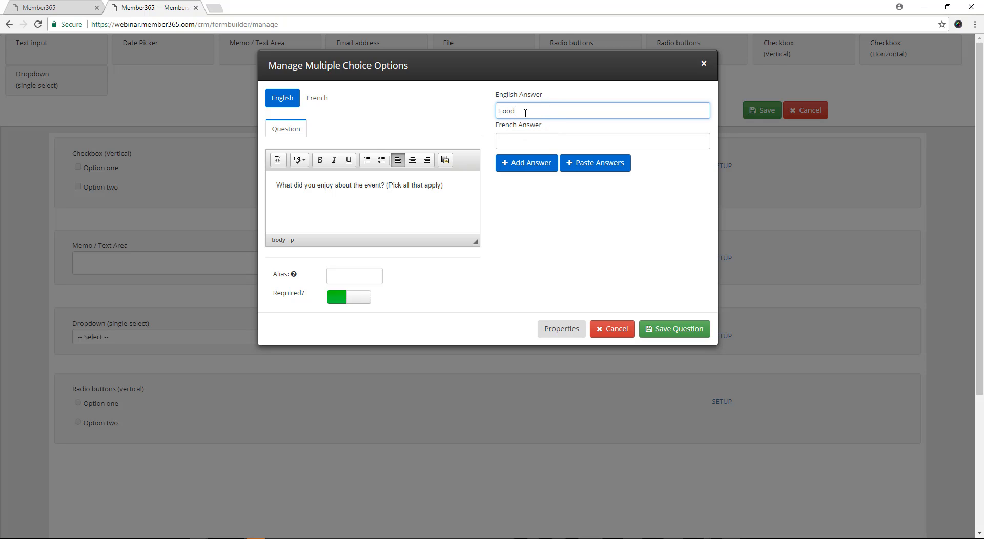
{"action": "left_click", "coordinate": [532, 162]}
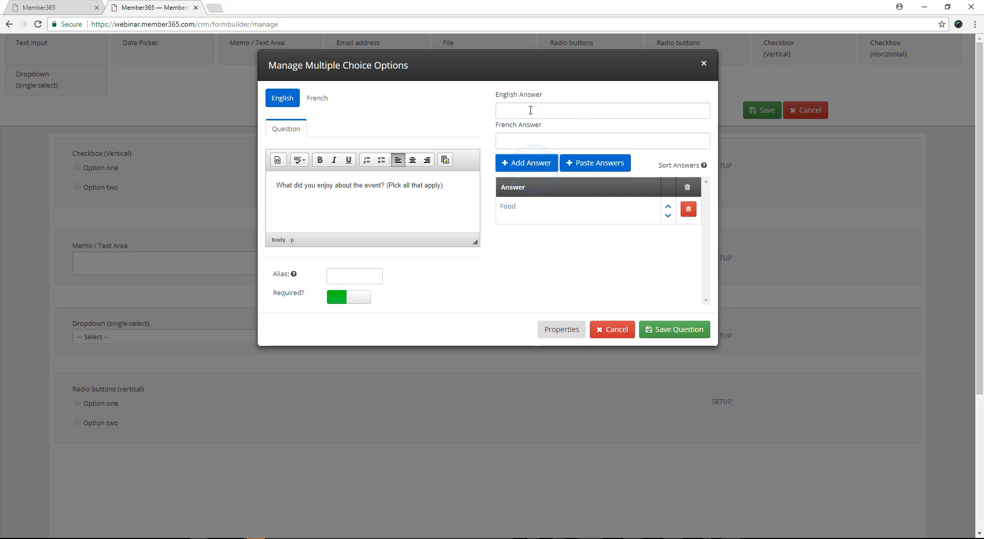
{"action": "left_click", "coordinate": [531, 110]}
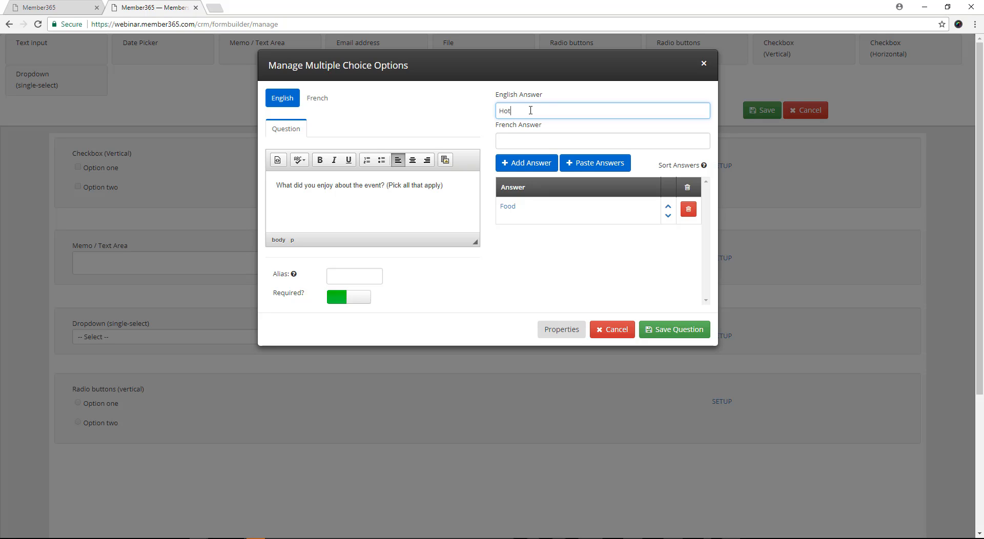
{"action": "left_click", "coordinate": [524, 163]}
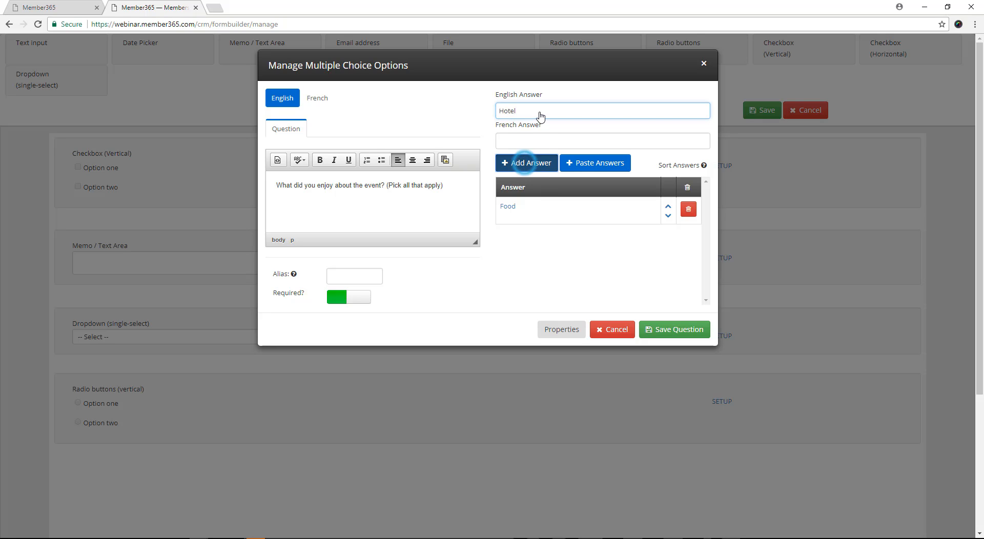
{"action": "left_click", "coordinate": [540, 112]}
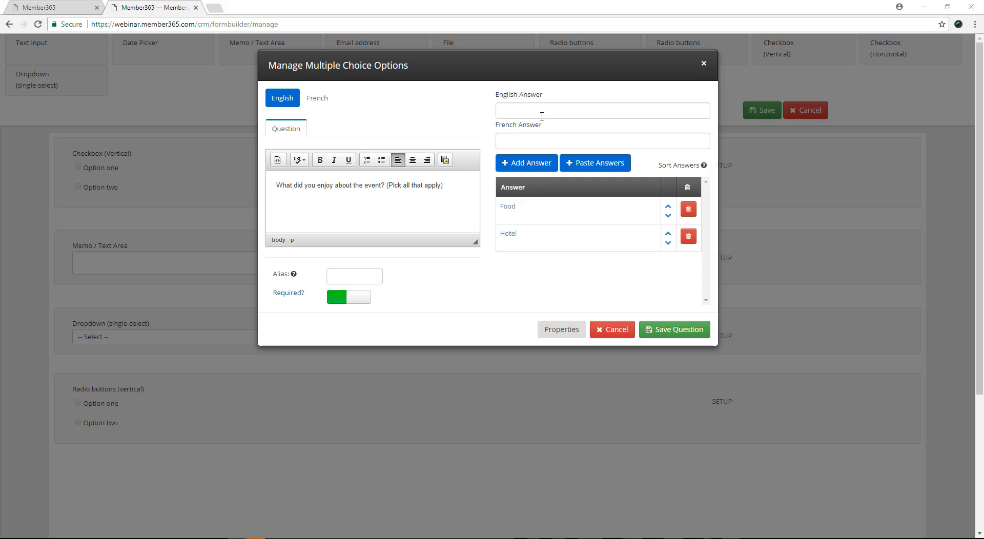
{"action": "left_click", "coordinate": [542, 116]}
{"action": "type", "text": "-\tGuest Speakers"}
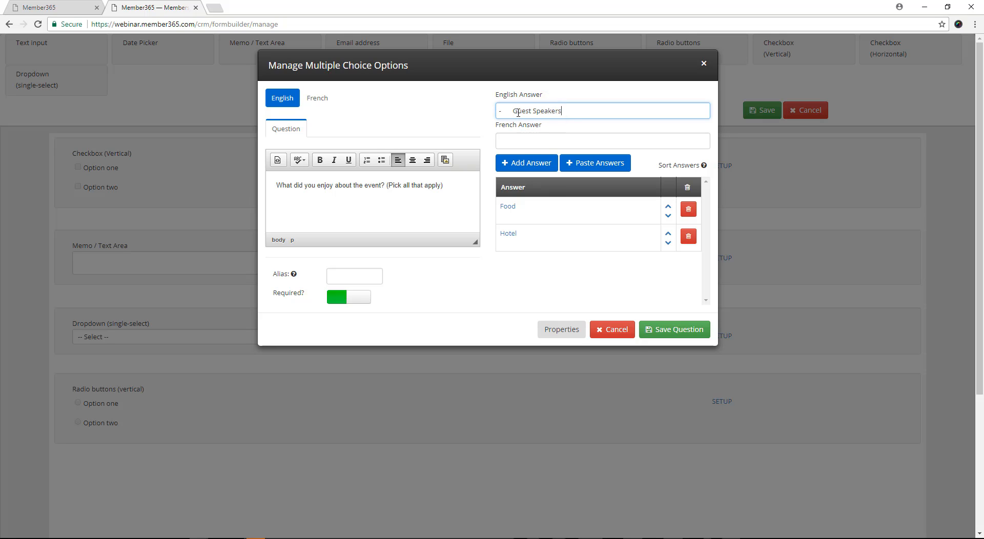
{"action": "left_click", "coordinate": [517, 112]}
{"action": "key", "text": "BackSpace"}
{"action": "key", "text": "BackSpace"}
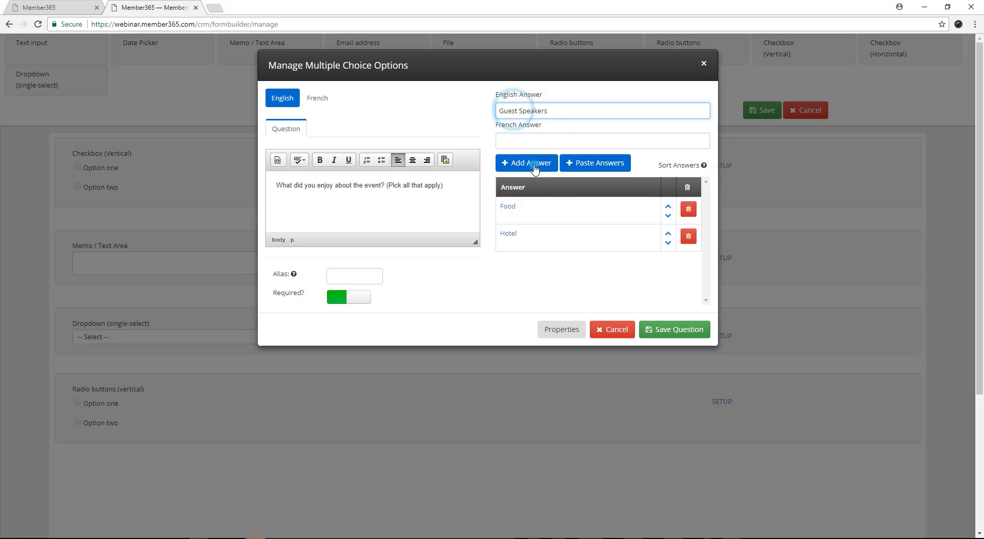
{"action": "left_click", "coordinate": [534, 164]}
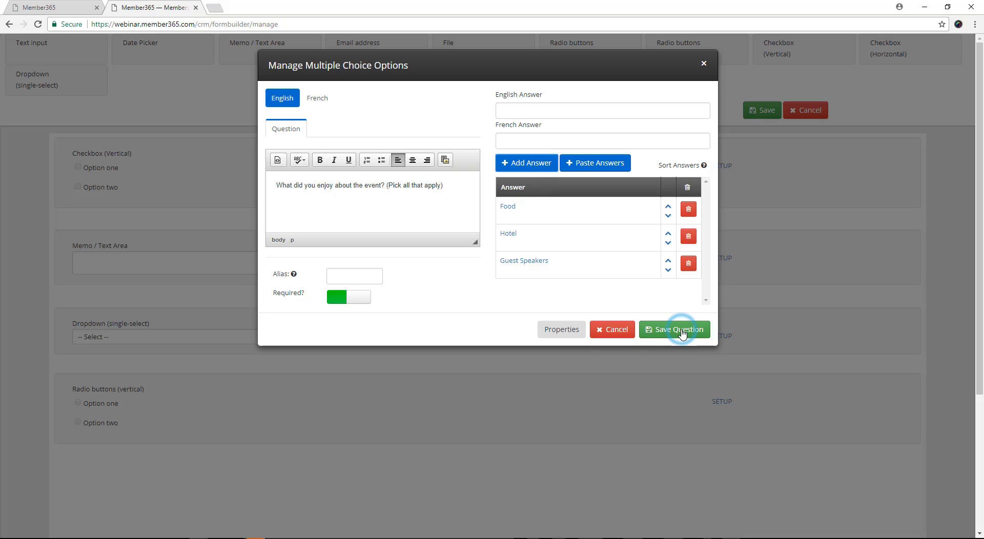
{"action": "left_click", "coordinate": [681, 333]}
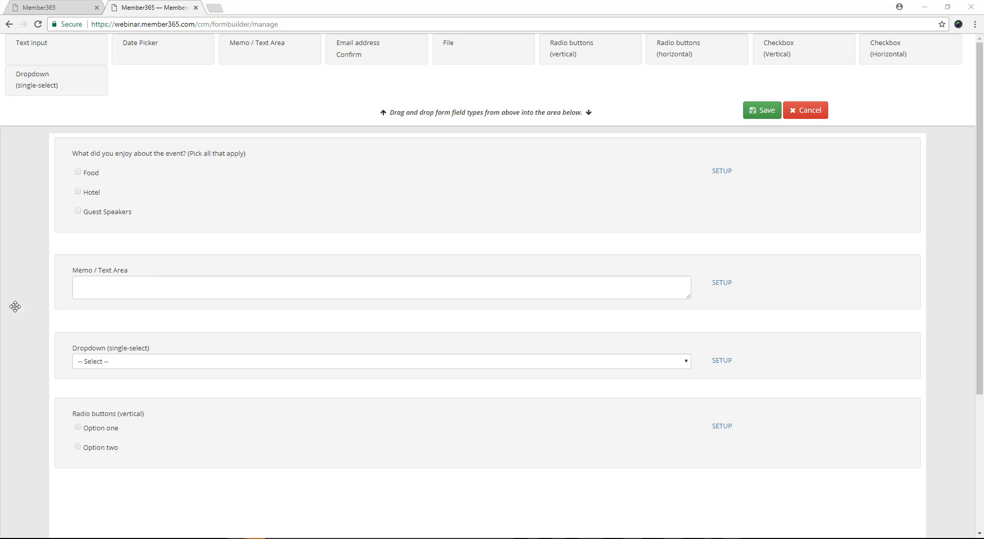
Label the memo field "What would you have changed about the event?" in English and save the question.
{"action": "left_click", "coordinate": [720, 283]}
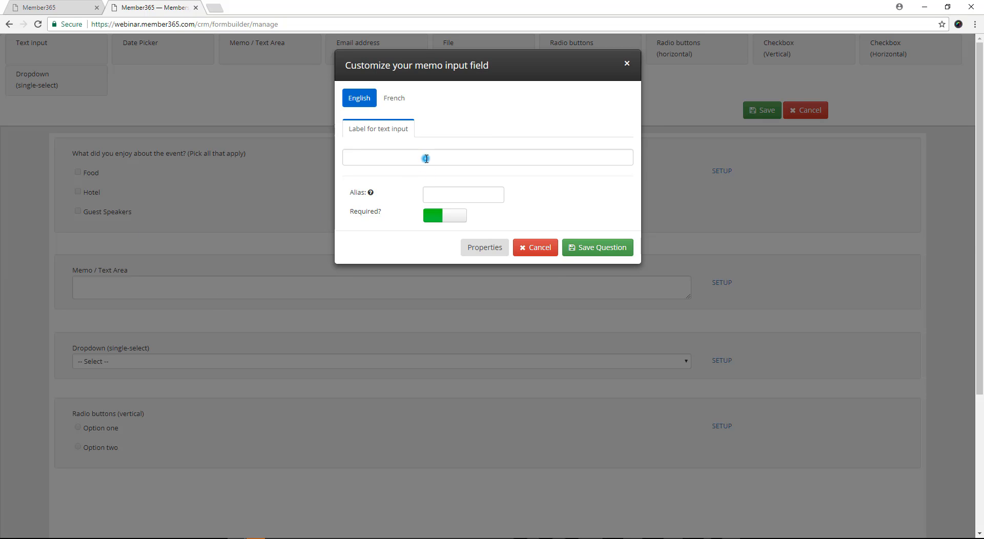
{"action": "left_click", "coordinate": [426, 159]}
{"action": "type", "text": "What would you have changed about the event?"}
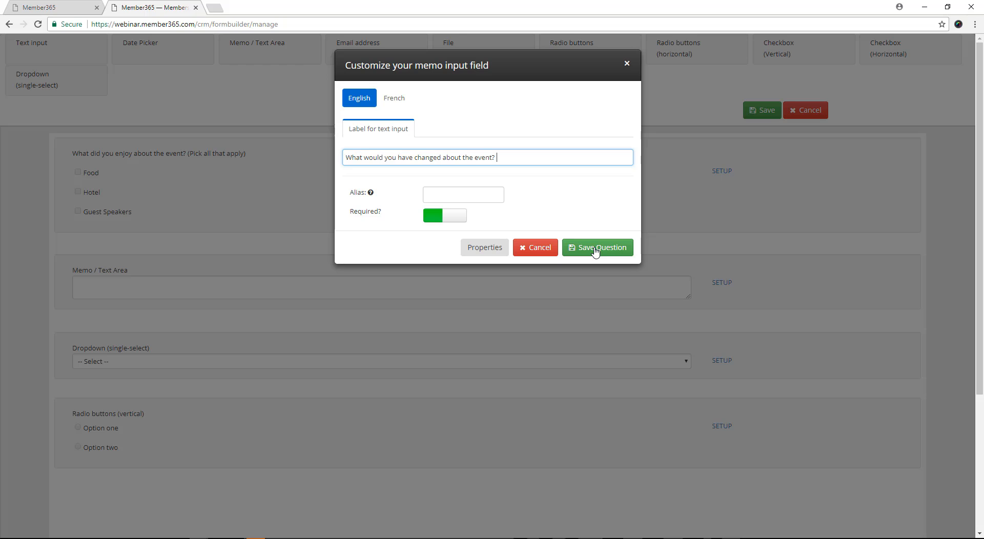
{"action": "left_click", "coordinate": [594, 251]}
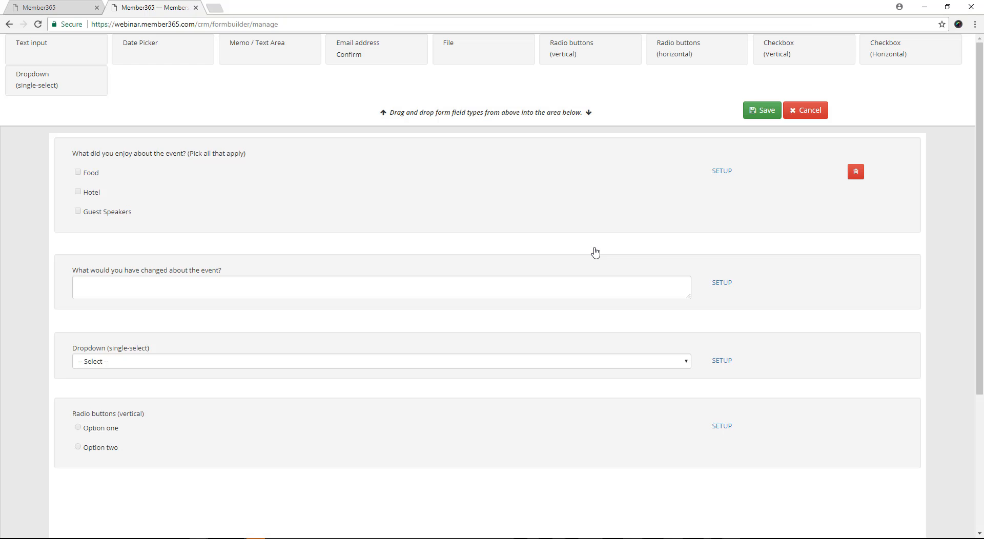
Set the dropdown field's English question to "Are you Planning on attending AGM 2018?".
{"action": "mouse_move", "coordinate": [594, 255]}
{"action": "scroll", "coordinate": [594, 252], "scroll_direction": "down", "scroll_amount": 1}
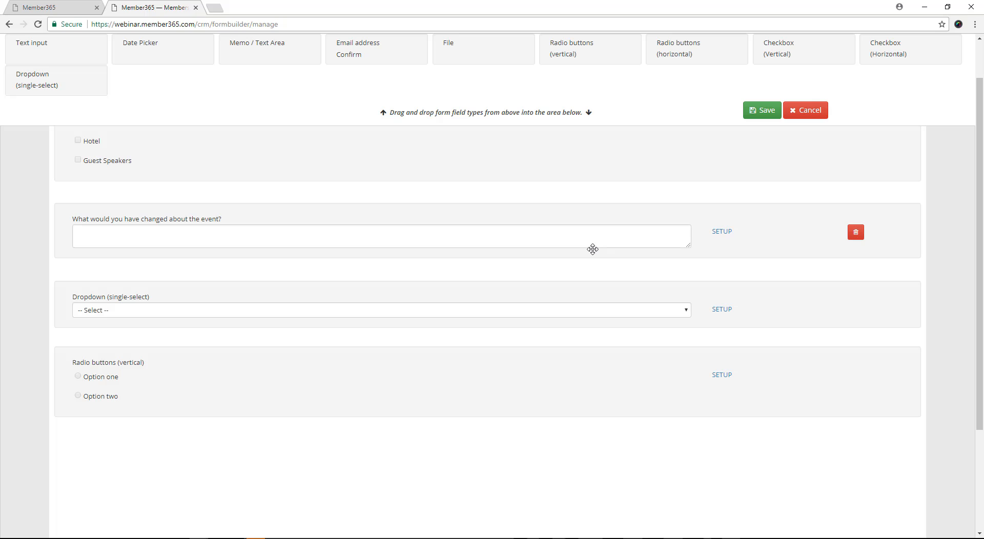
{"action": "left_click", "coordinate": [722, 311]}
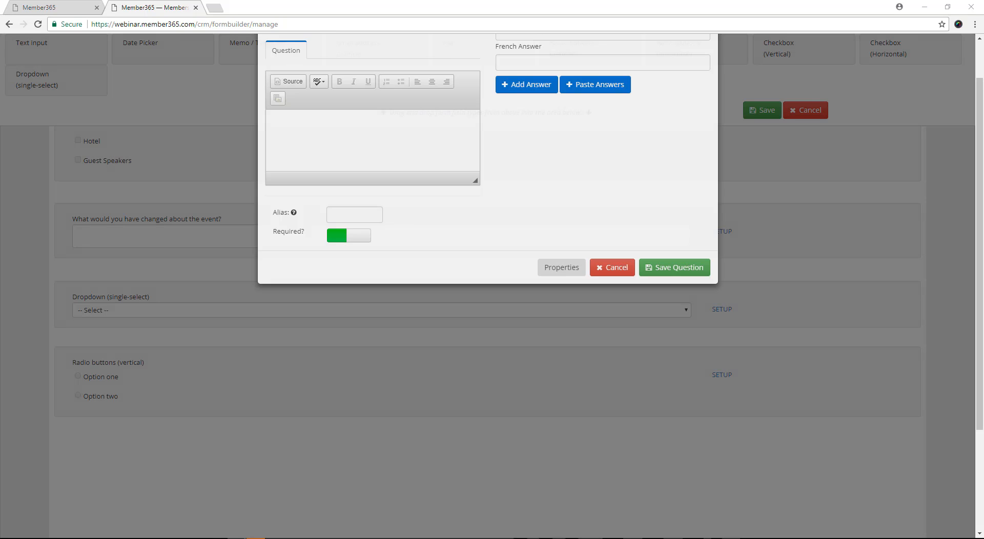
{"action": "left_click", "coordinate": [296, 203]}
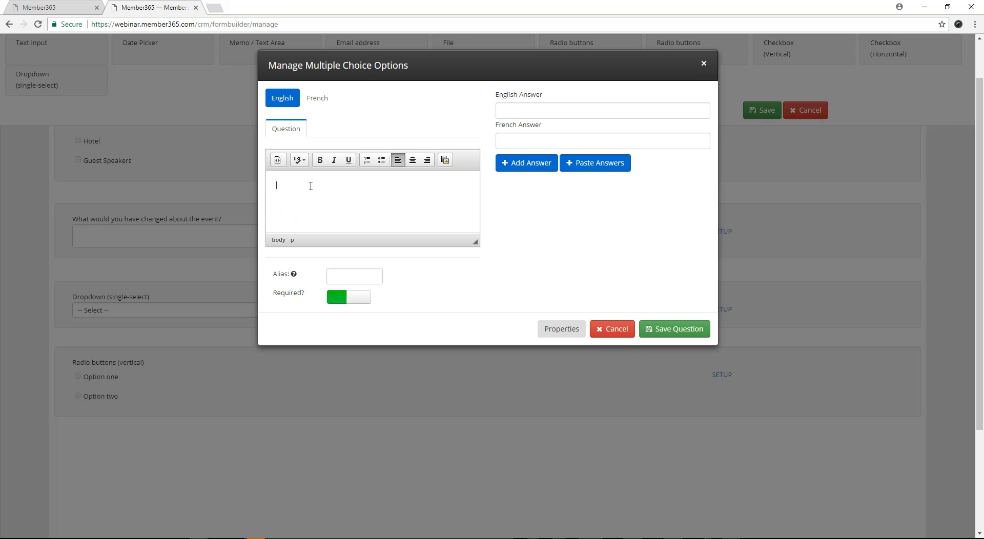
{"action": "type", "text": "Are you Planning on attending AGM 2018?"}
Add the English answers "Yes" and "No" to the dropdown question and save it.
{"action": "left_click", "coordinate": [600, 115]}
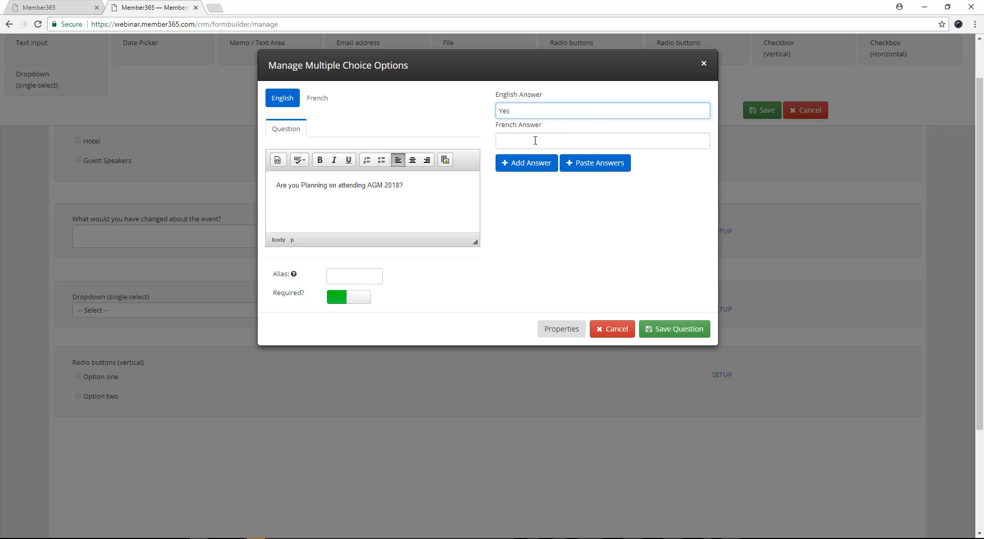
{"action": "left_click", "coordinate": [526, 164]}
{"action": "left_click", "coordinate": [529, 108]}
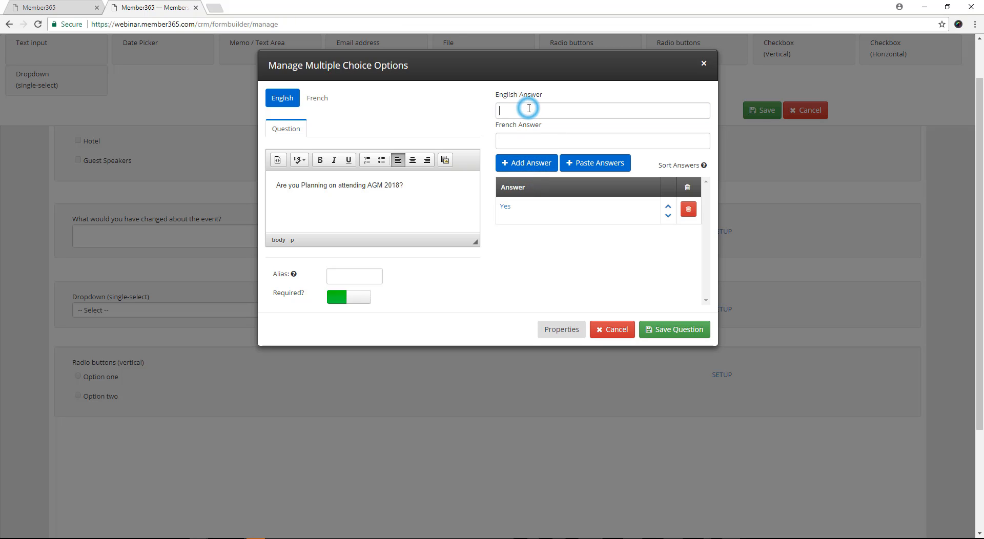
{"action": "type", "text": "No"}
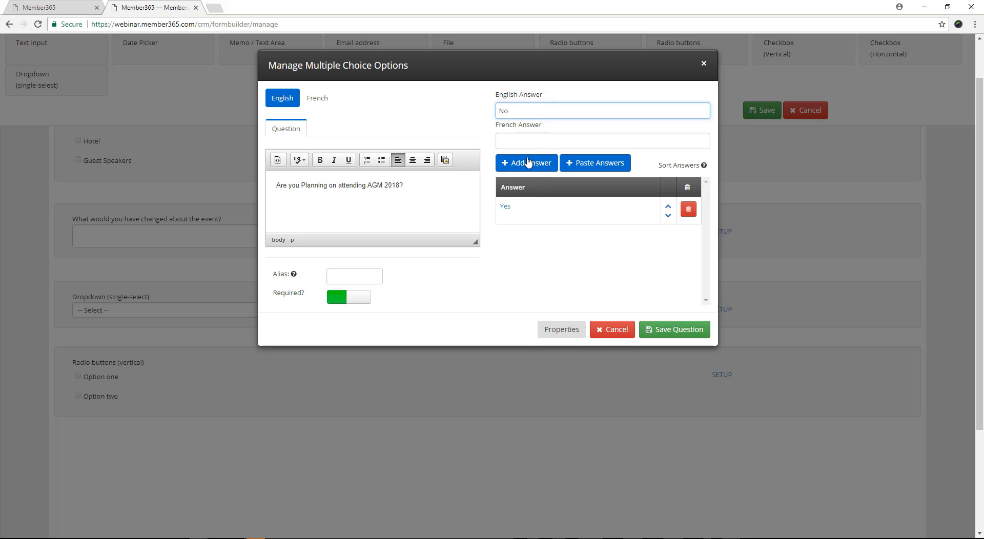
{"action": "left_click", "coordinate": [531, 165]}
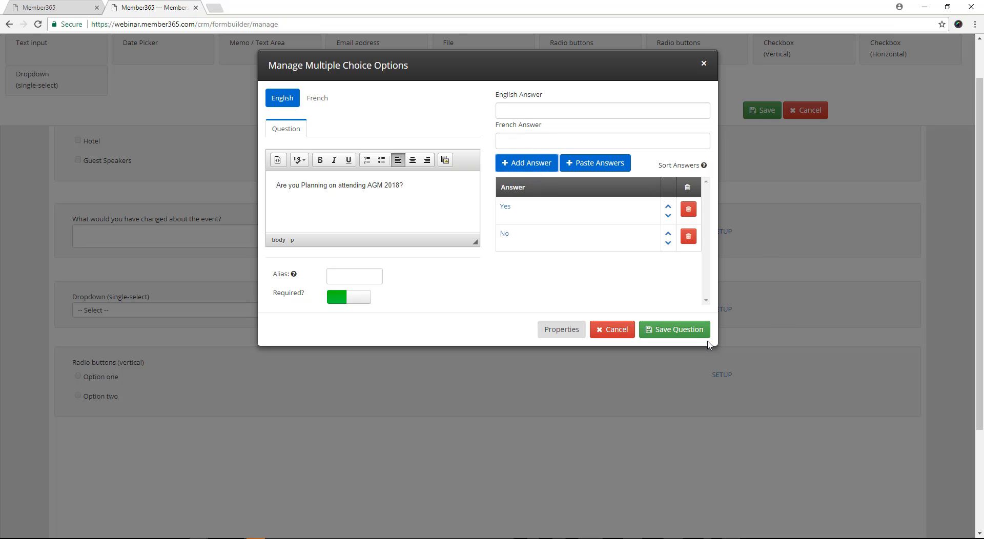
{"action": "left_click", "coordinate": [687, 328]}
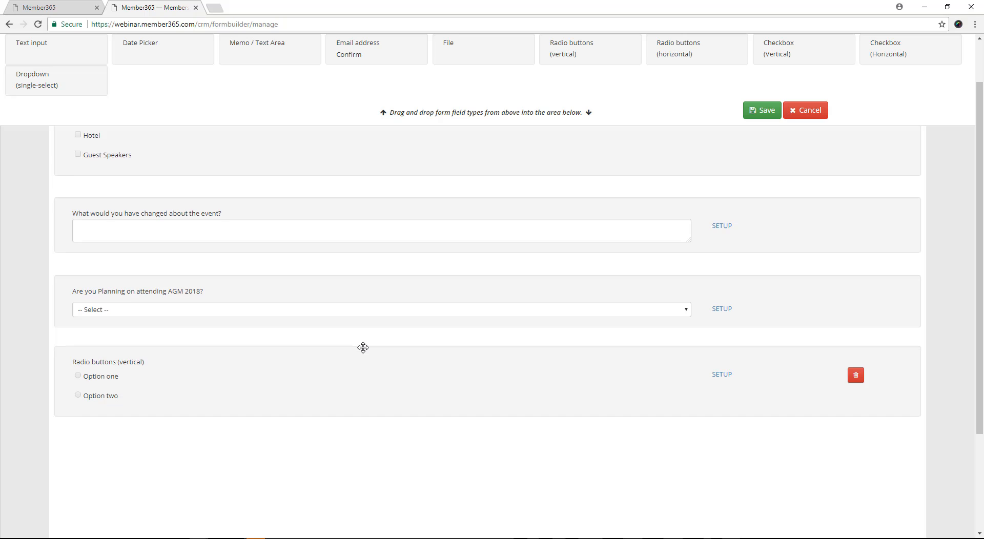
Set the vertical radio buttons field's English question to "Did you enjoy the event?".
{"action": "scroll", "coordinate": [654, 360], "scroll_direction": "down", "scroll_amount": 2}
{"action": "left_click", "coordinate": [722, 280]}
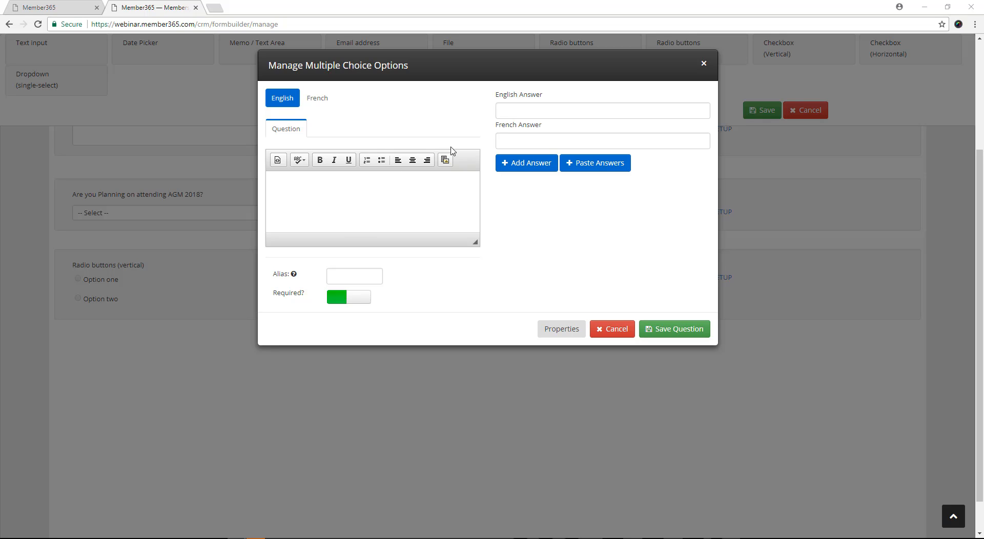
{"action": "left_click", "coordinate": [384, 193]}
{"action": "type", "text": "Did you enjoy the event?"}
Add the radio answers "- Yes, it was great", "- Meh, it was okay" and "- No, I did not enjoy the event" and save the question.
{"action": "left_click", "coordinate": [530, 111]}
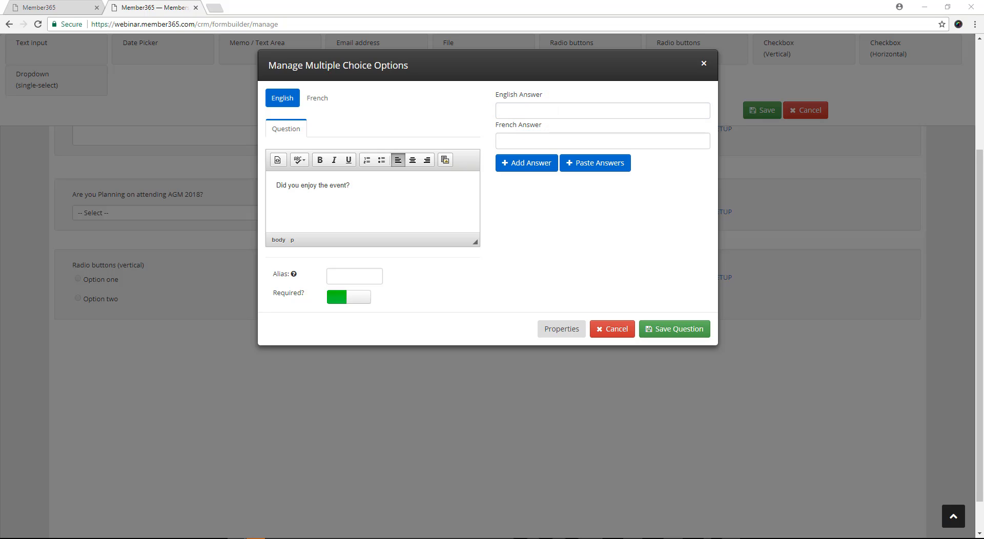
{"action": "left_click", "coordinate": [594, 114]}
{"action": "type", "text": "Yes, it was great"}
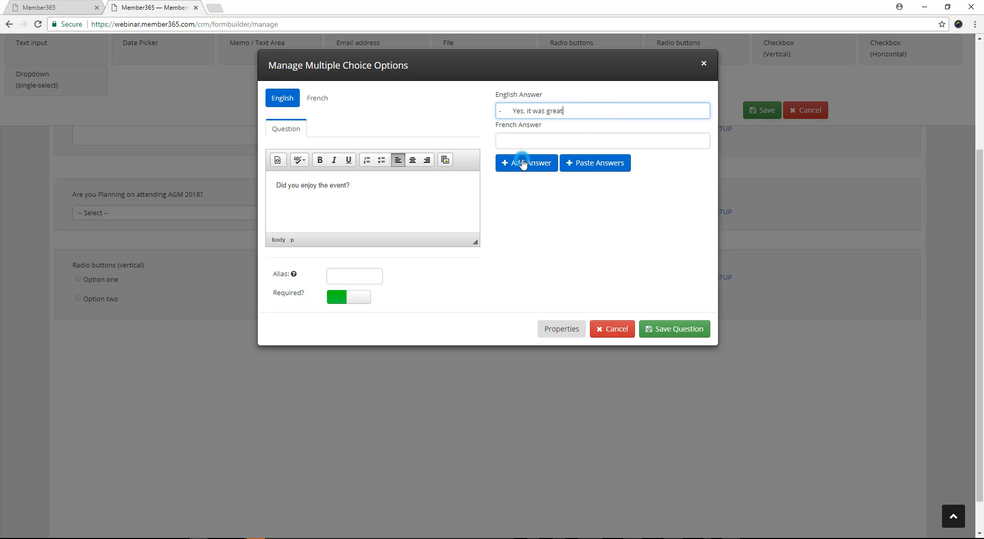
{"action": "left_click", "coordinate": [520, 162]}
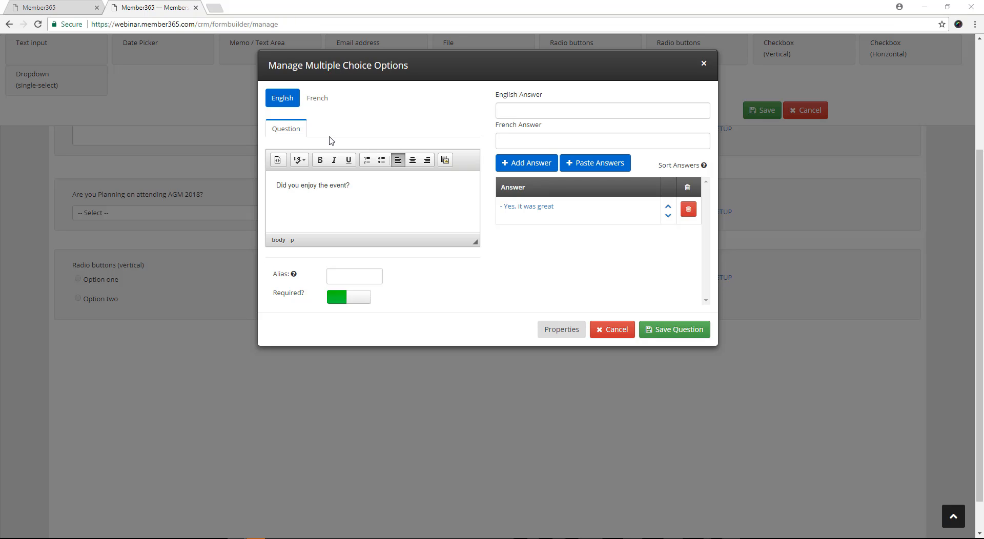
{"action": "left_click", "coordinate": [549, 112]}
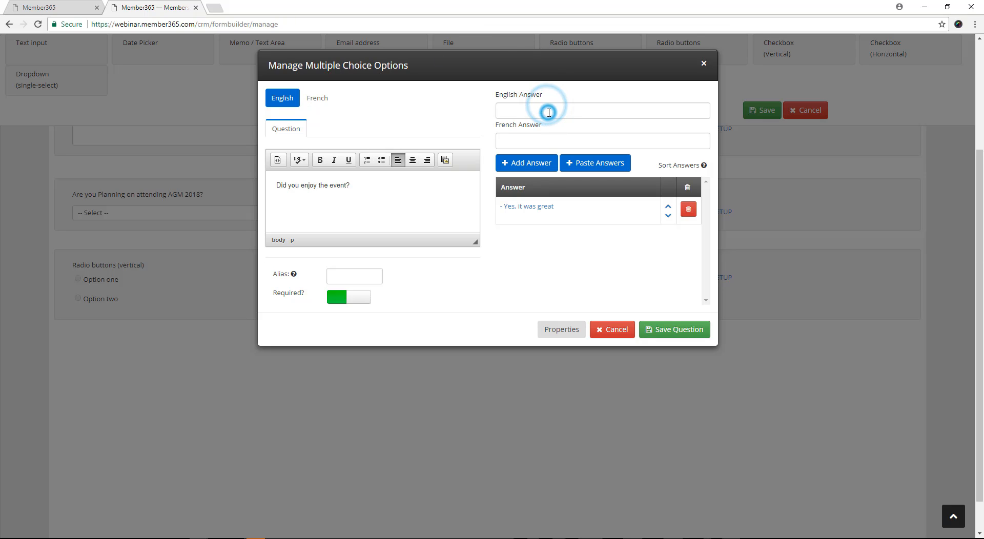
{"action": "type", "text": "-\tMeh, it was okay"}
{"action": "left_click", "coordinate": [525, 162]}
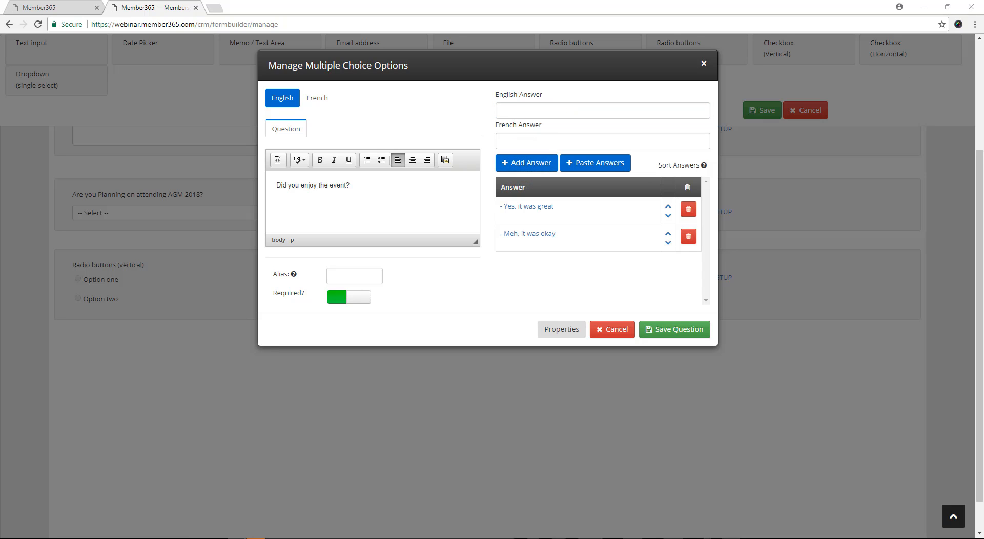
{"action": "left_click", "coordinate": [556, 113]}
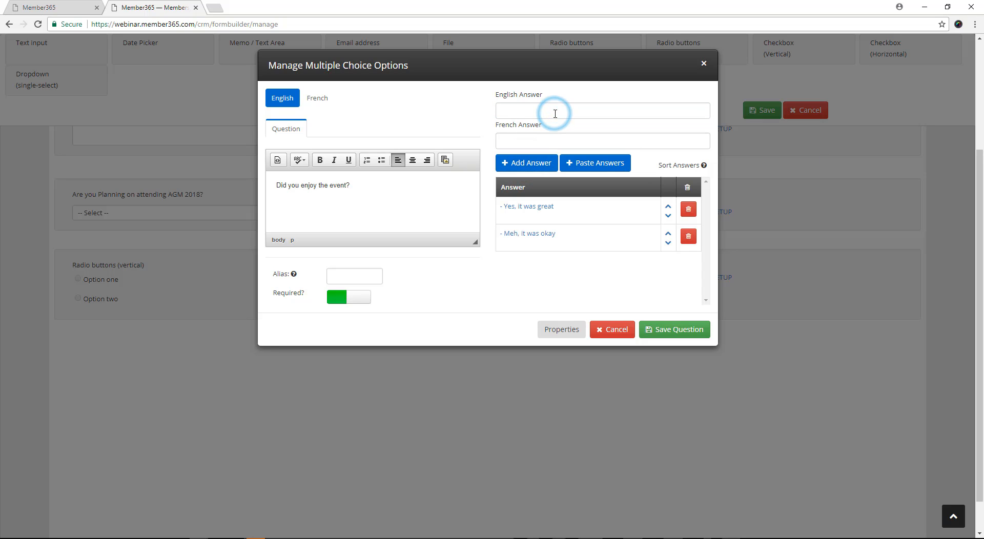
{"action": "type", "text": "-\tNo, I did not enjoy the event"}
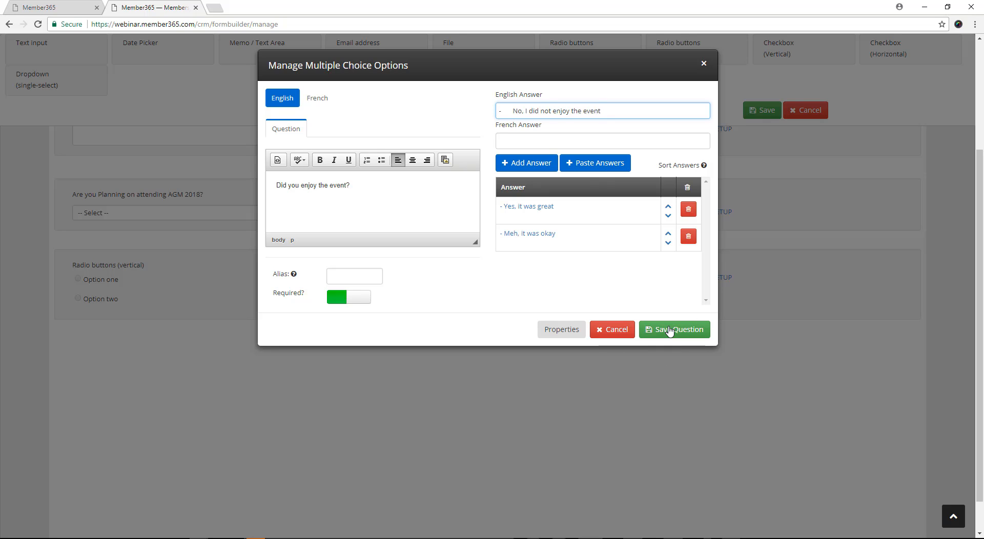
{"action": "left_click", "coordinate": [533, 165]}
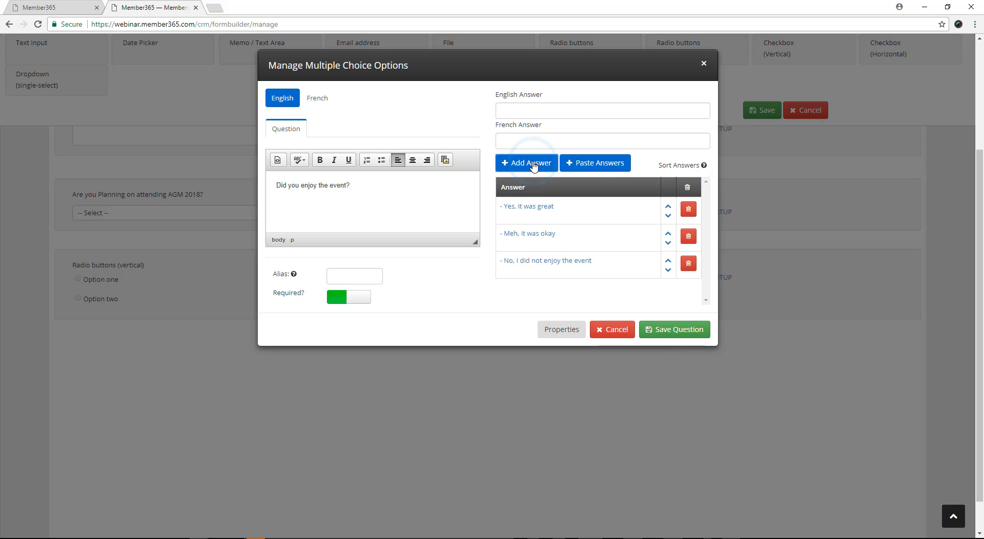
{"action": "left_click", "coordinate": [669, 330]}
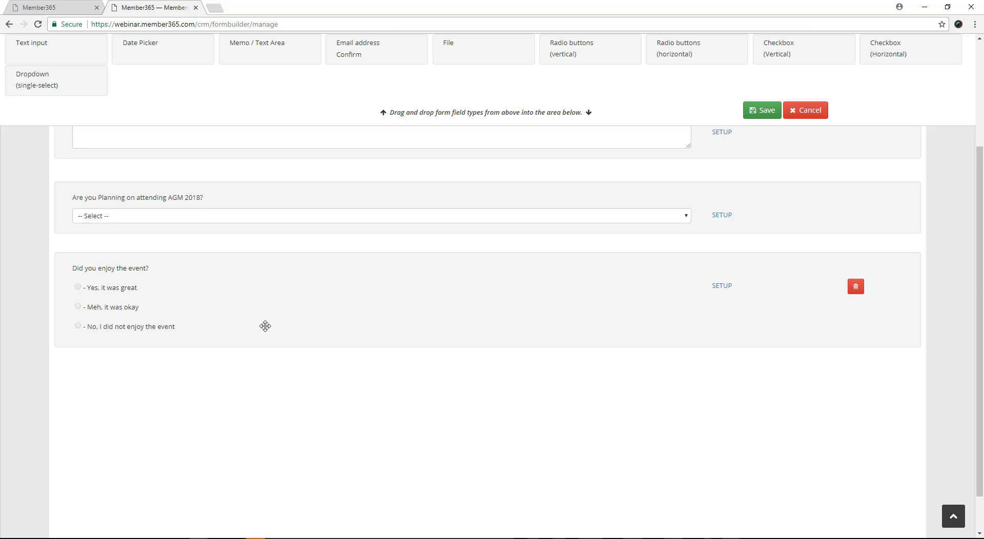
{"action": "scroll", "coordinate": [263, 323], "scroll_direction": "up", "scroll_amount": 3}
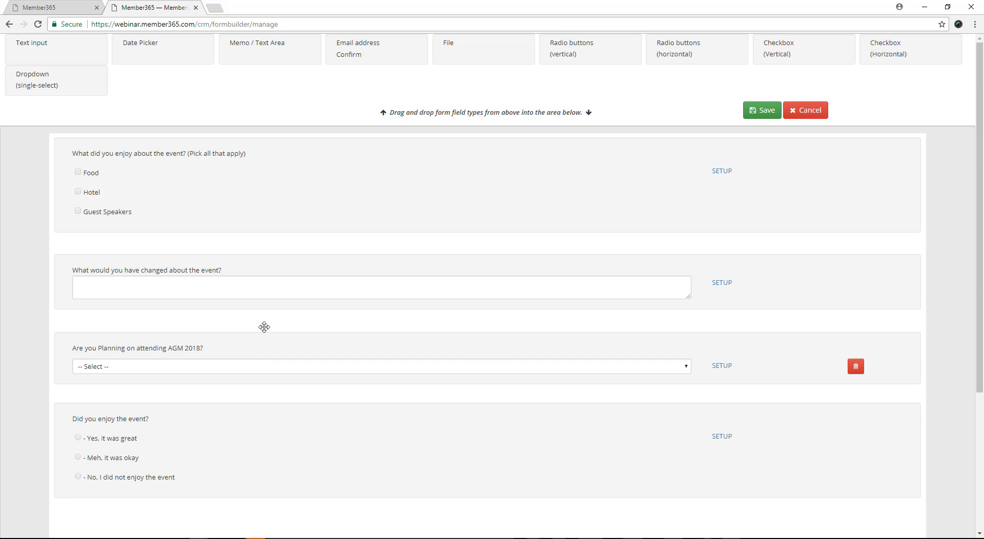
{"action": "scroll", "coordinate": [264, 327], "scroll_direction": "down", "scroll_amount": 3}
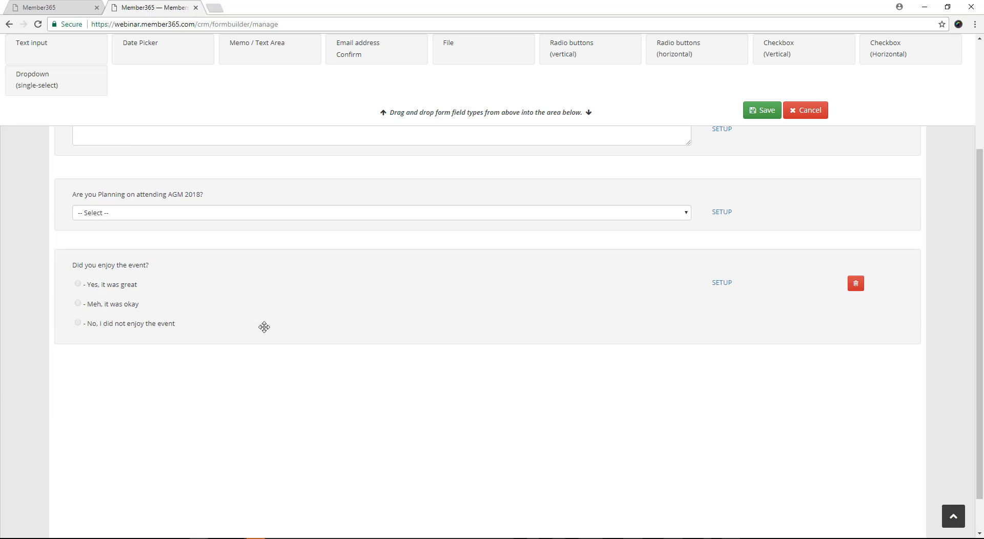
{"action": "scroll", "coordinate": [264, 327], "scroll_direction": "up", "scroll_amount": 3}
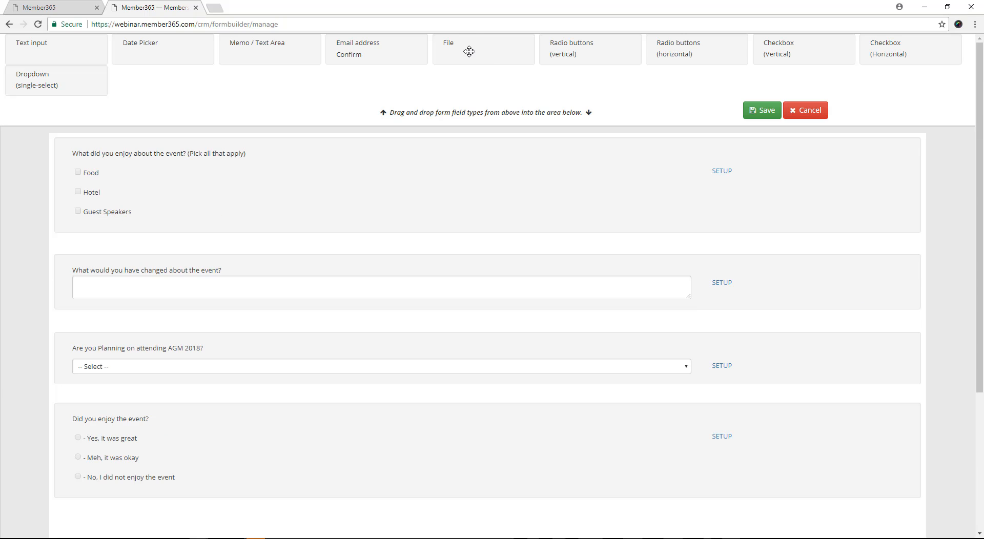
Add a File field below the last question, make it not required, and label it "Please Upload some photos from the event!".
{"action": "left_click_drag", "start_coordinate": [473, 46], "coordinate": [173, 367]}
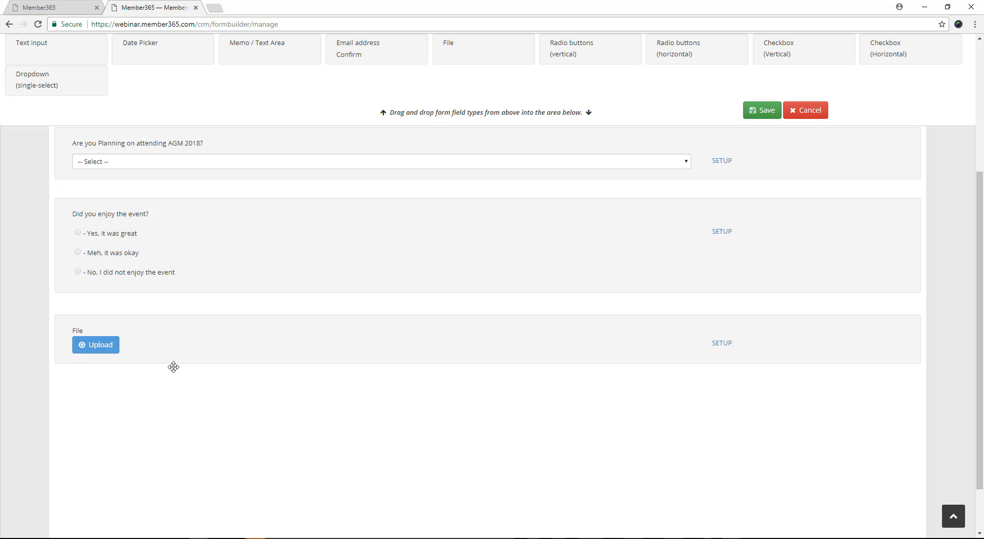
{"action": "left_click", "coordinate": [721, 345]}
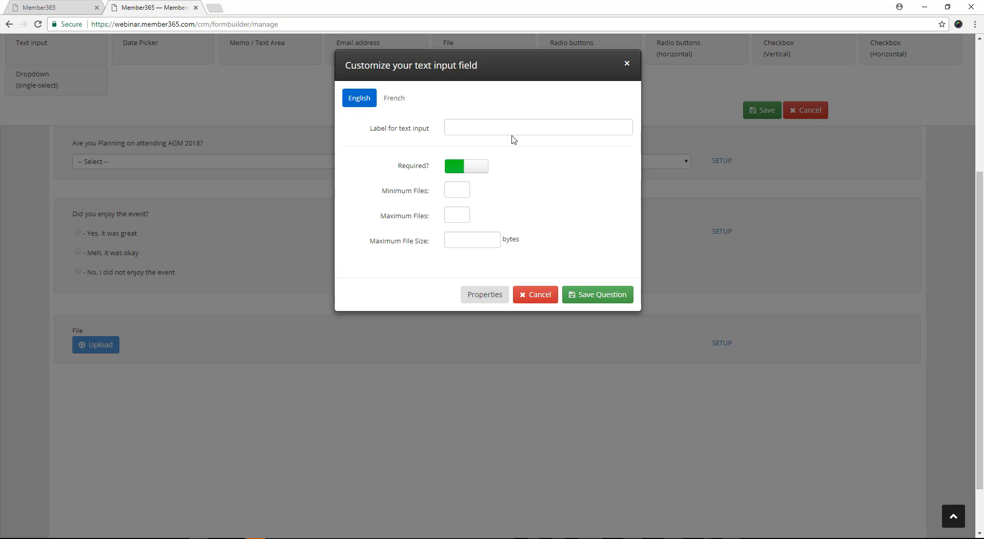
{"action": "left_click", "coordinate": [452, 173]}
{"action": "left_click", "coordinate": [479, 170]}
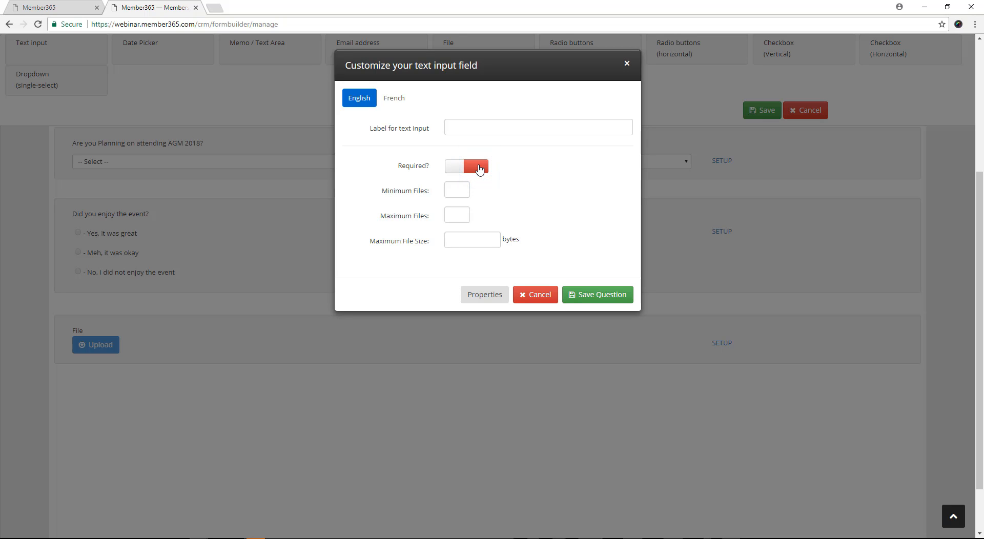
{"action": "left_click", "coordinate": [466, 126]}
{"action": "left_click", "coordinate": [487, 131]}
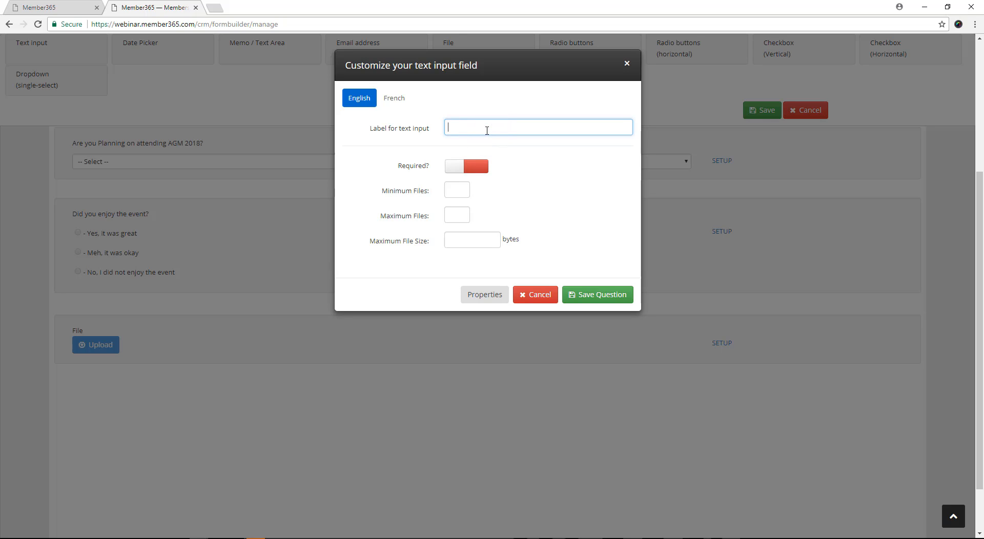
{"action": "type", "text": "Please Upload some photos from the event!"}
Set the file upload question to a minimum of 1 and a maximum of 3 files, and save the question.
{"action": "left_click", "coordinate": [462, 193]}
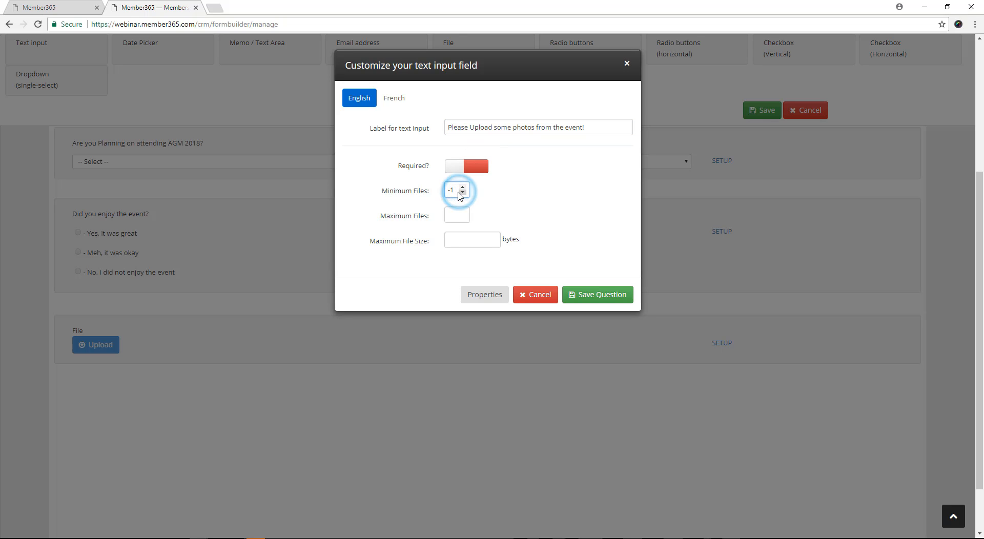
{"action": "left_click", "coordinate": [463, 187]}
{"action": "left_click", "coordinate": [462, 188]}
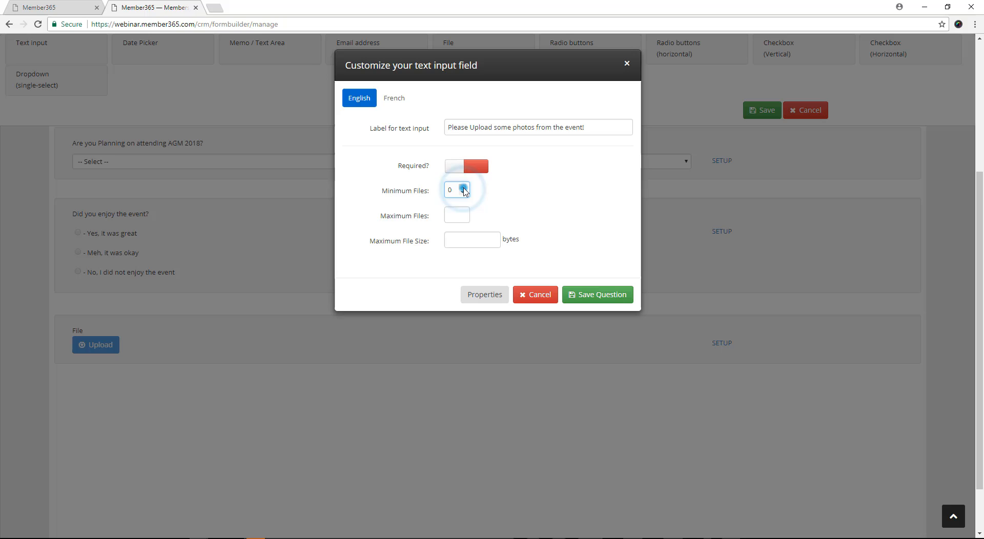
{"action": "left_click", "coordinate": [459, 216]}
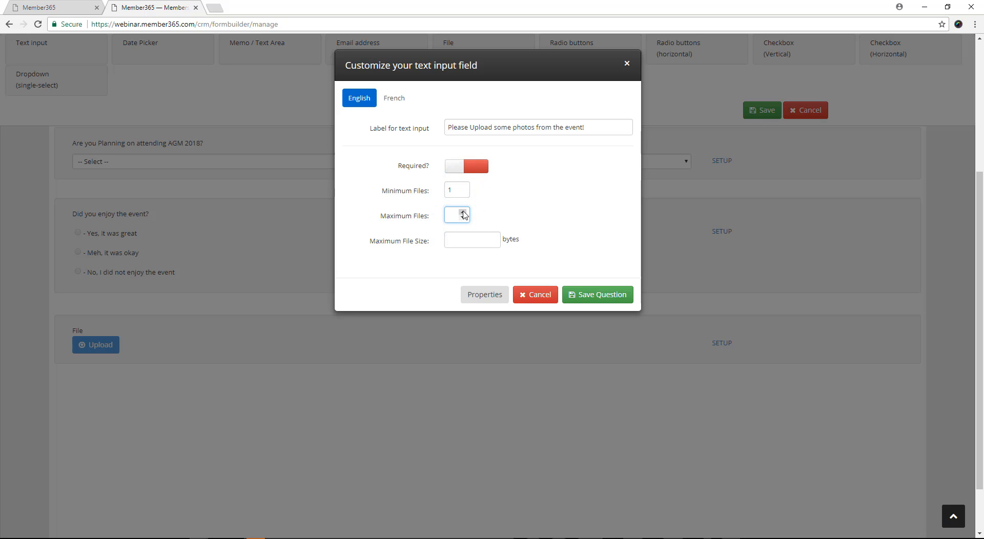
{"action": "double_click", "coordinate": [463, 213]}
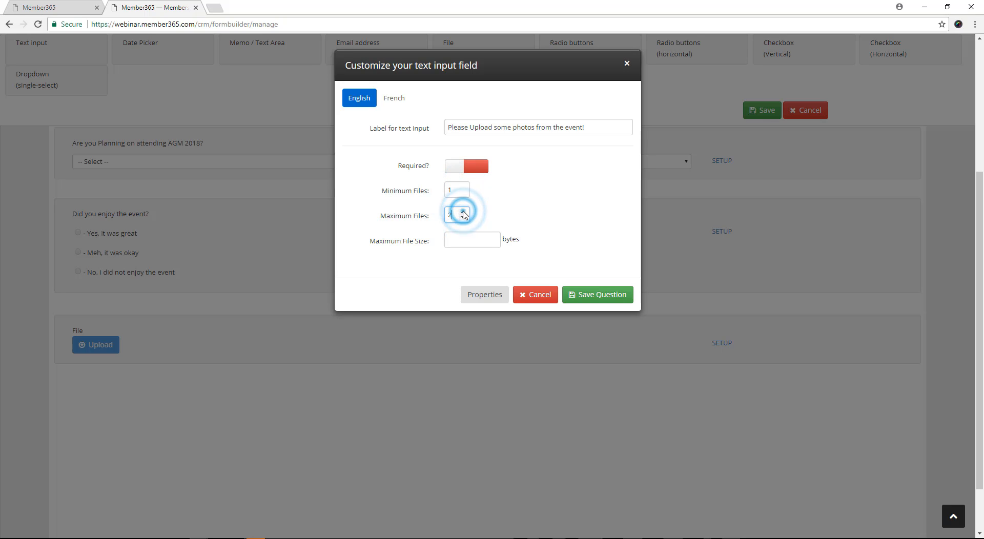
{"action": "left_click", "coordinate": [463, 211]}
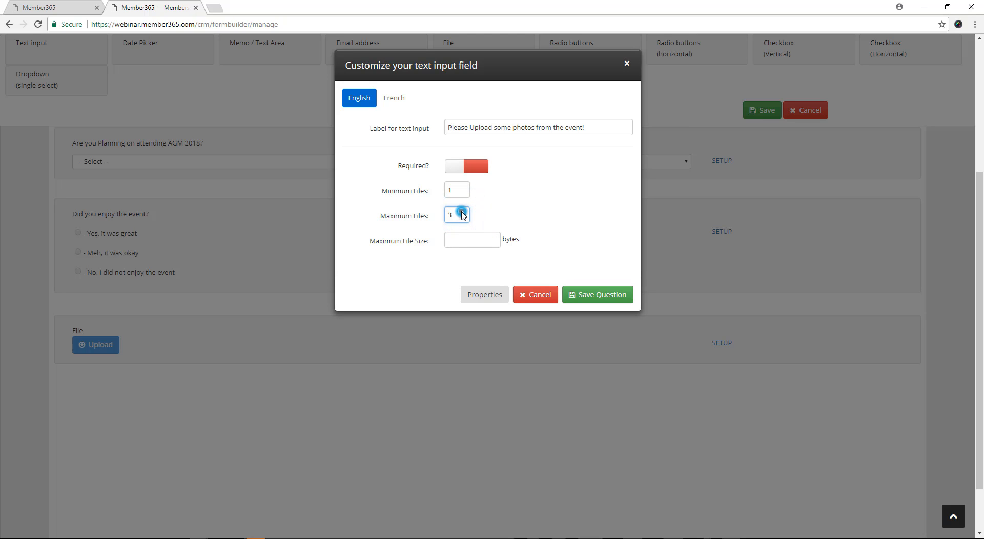
{"action": "key", "text": "Tab"}
{"action": "left_click", "coordinate": [608, 298]}
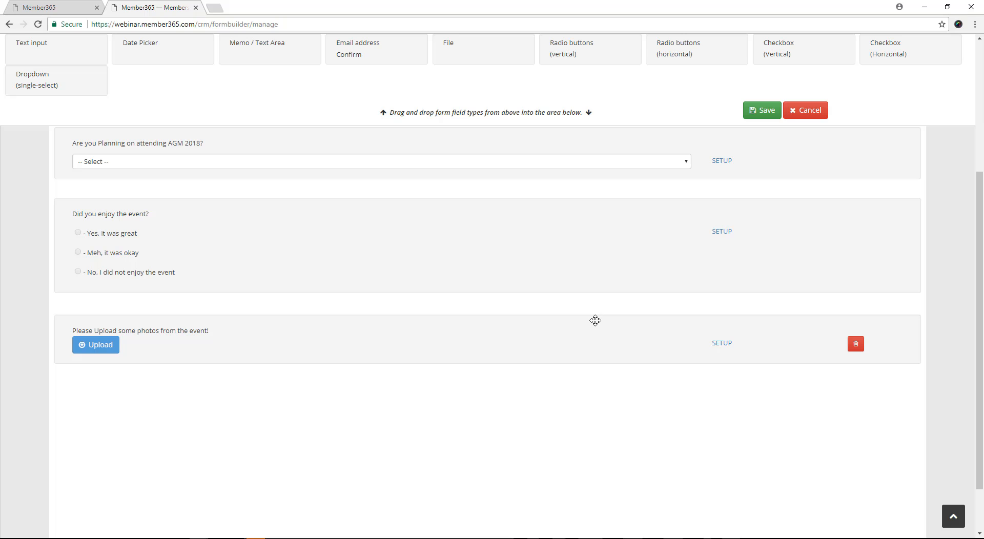
Check the complete list of form questions and save the form's questions.
{"action": "scroll", "coordinate": [467, 351], "scroll_direction": "up", "scroll_amount": 1}
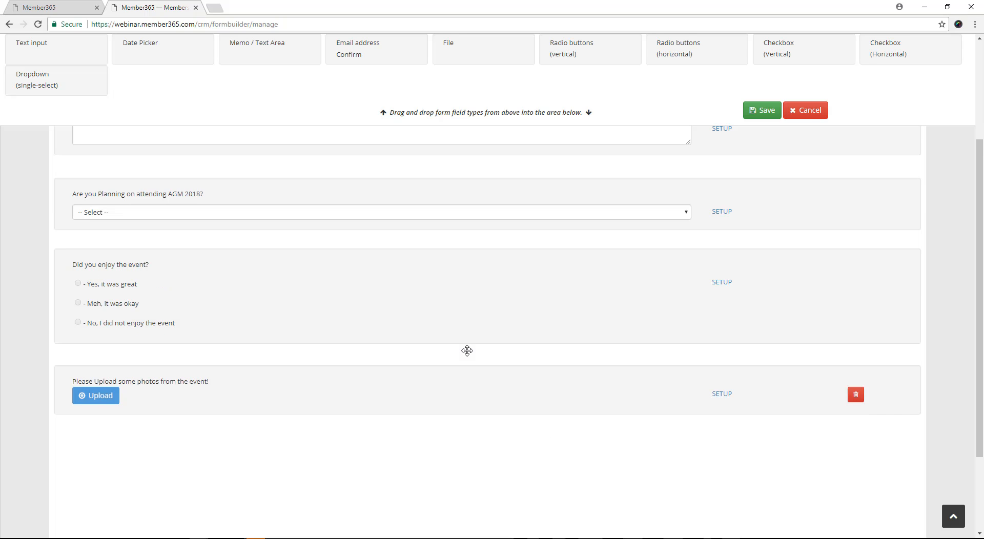
{"action": "scroll", "coordinate": [467, 350], "scroll_direction": "up", "scroll_amount": 3}
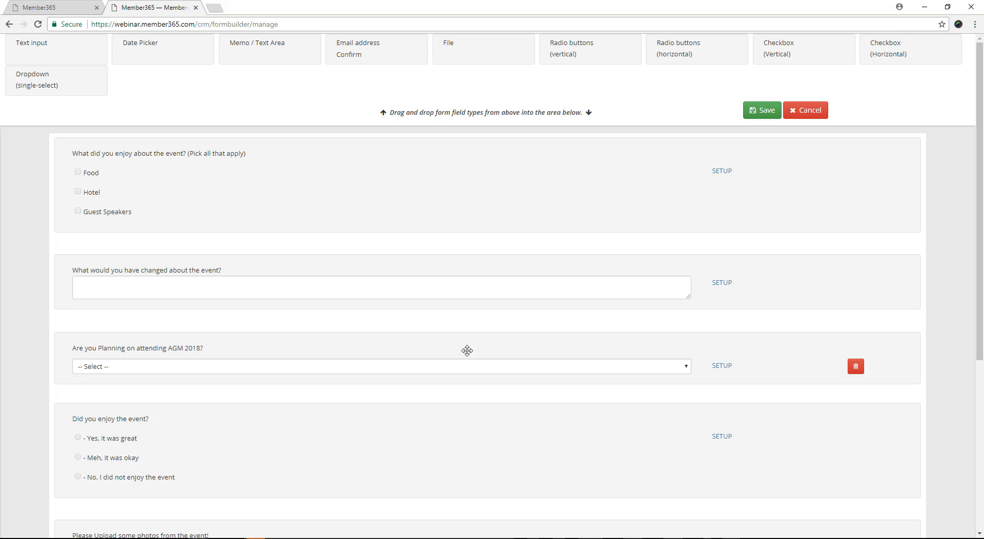
{"action": "left_click", "coordinate": [762, 110]}
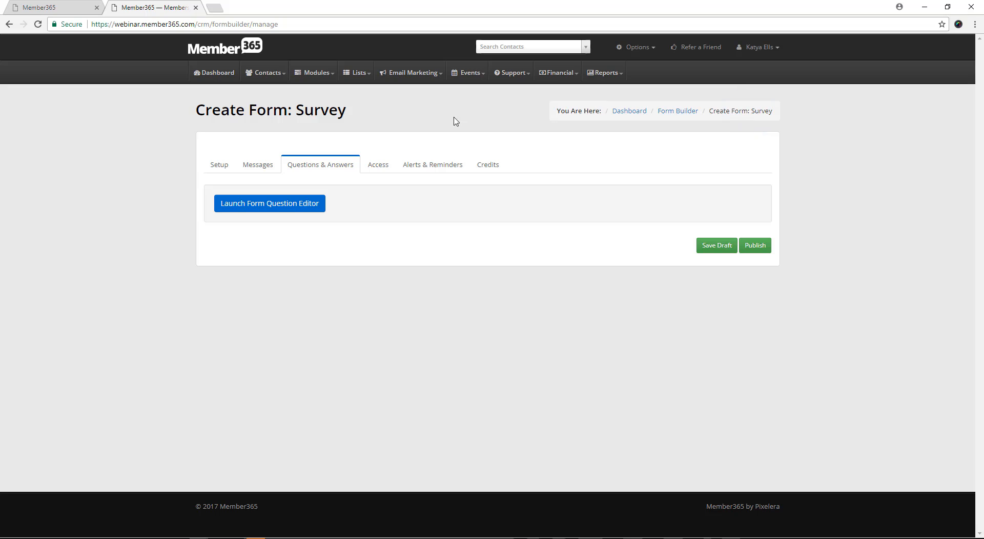
Look through the survey's access options and grant access to the contact list "Annual General Meeting Attendees".
{"action": "left_click", "coordinate": [377, 166]}
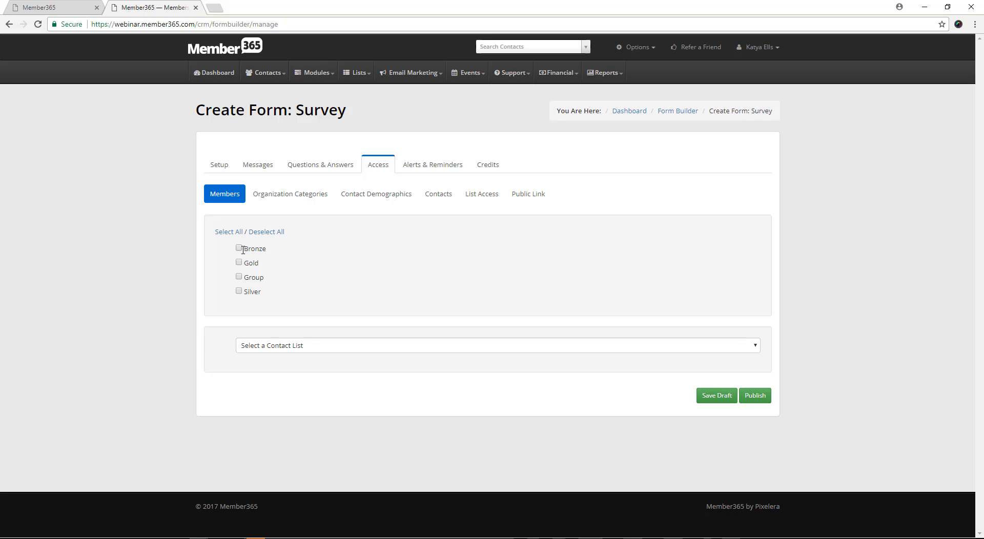
{"action": "left_click", "coordinate": [267, 194]}
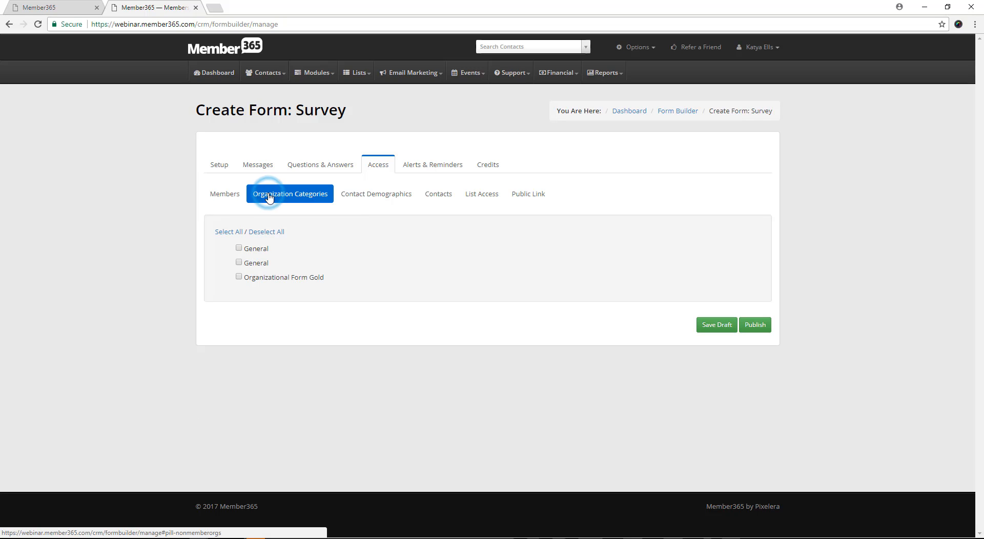
{"action": "left_click", "coordinate": [362, 201]}
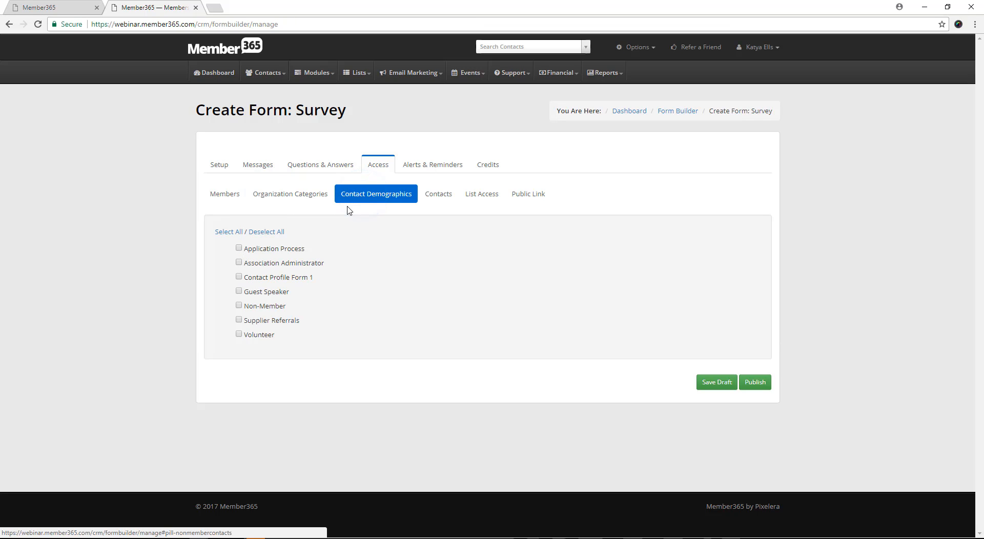
{"action": "left_click", "coordinate": [439, 201]}
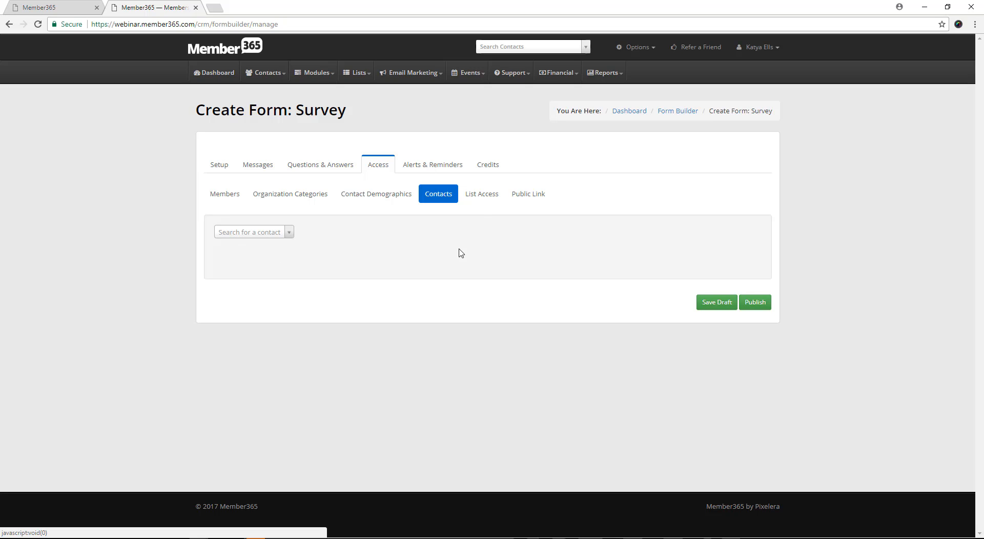
{"action": "left_click", "coordinate": [482, 199]}
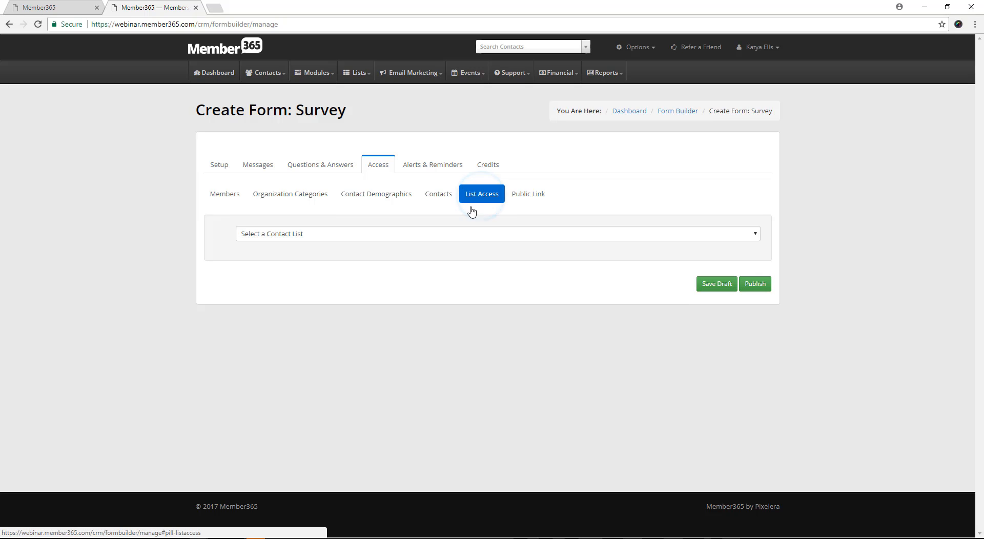
{"action": "left_click", "coordinate": [451, 235]}
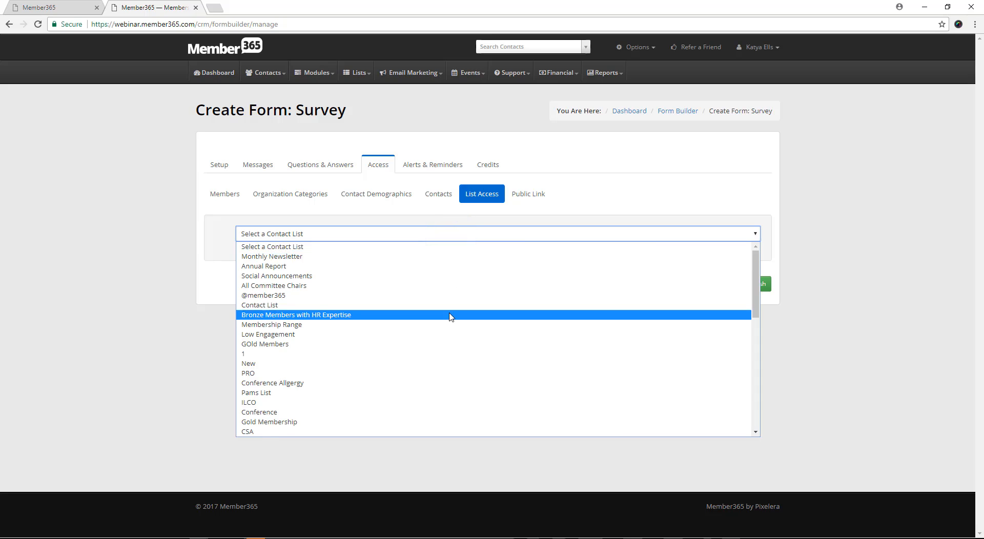
{"action": "scroll", "coordinate": [451, 317], "scroll_direction": "down", "scroll_amount": 5}
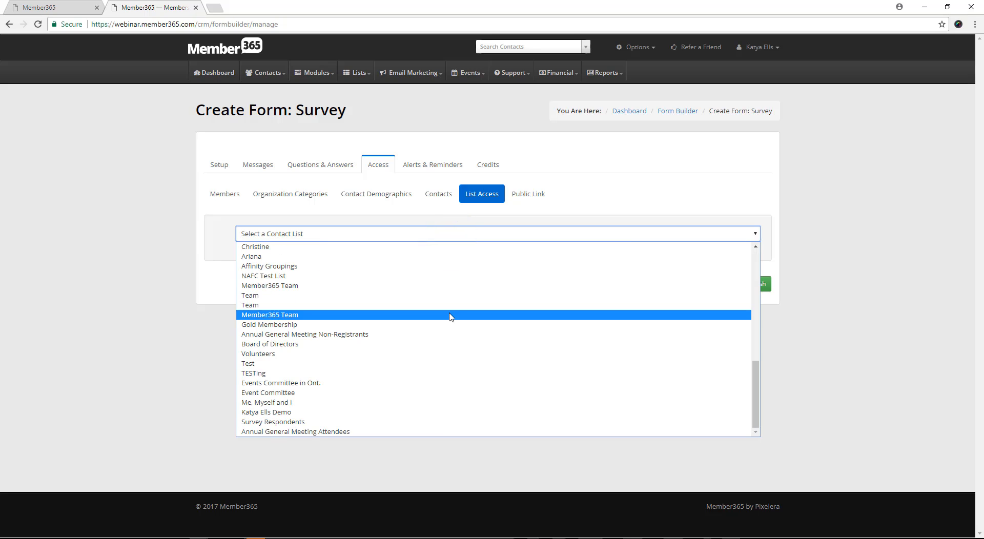
{"action": "left_click", "coordinate": [338, 432]}
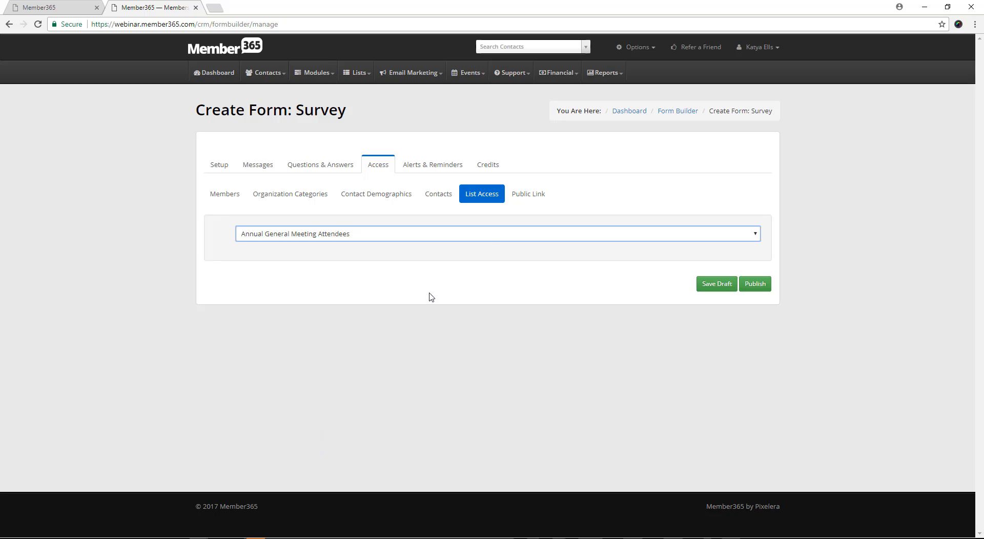
Display the survey's public link embed code and save the survey as a draft.
{"action": "left_click", "coordinate": [525, 201]}
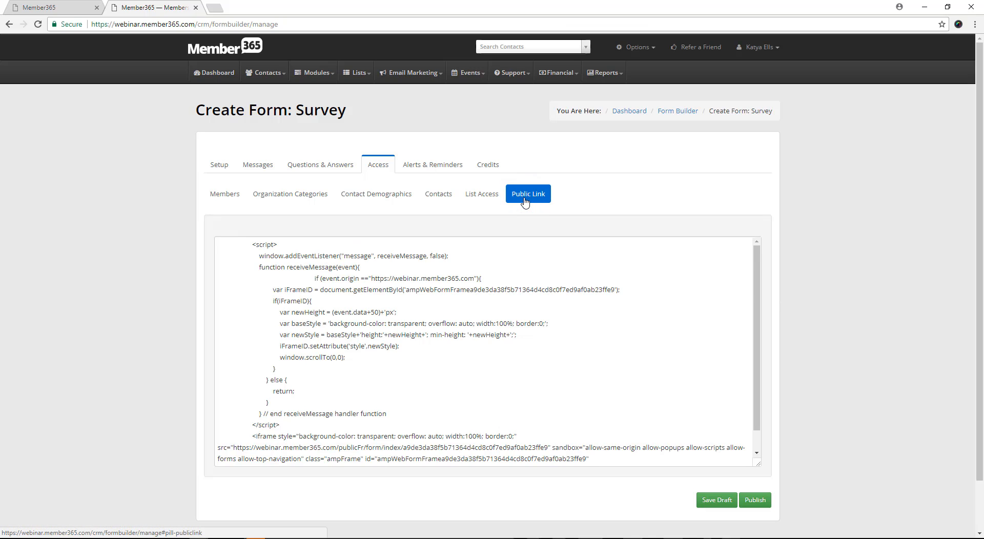
{"action": "left_click", "coordinate": [716, 506]}
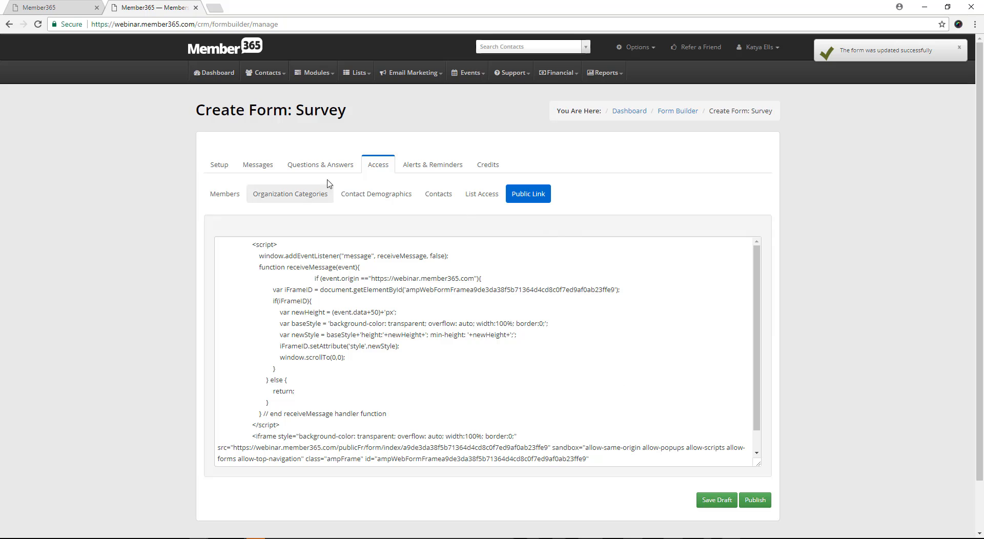
Enable the portal dashboard alert reading "Please don't forget to take part in the Annual General Meeting feedback survey, your opinion is valued.".
{"action": "left_click", "coordinate": [457, 166]}
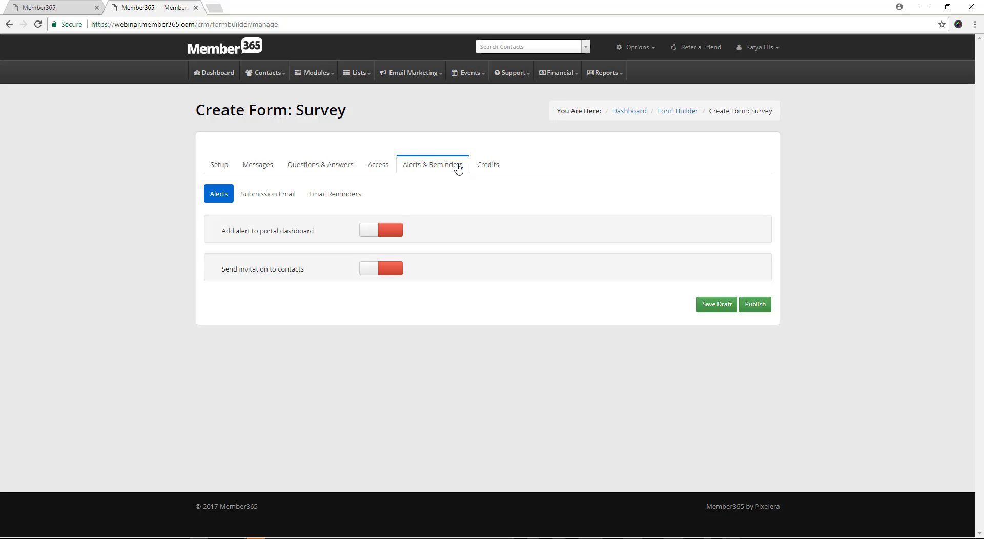
{"action": "left_click", "coordinate": [380, 232]}
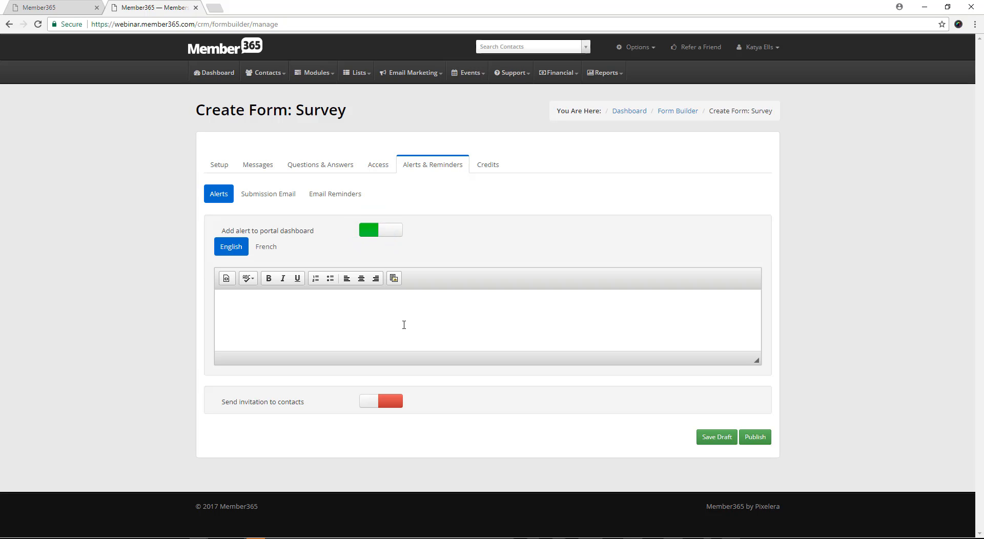
{"action": "left_click", "coordinate": [404, 304]}
{"action": "left_click", "coordinate": [233, 321]}
{"action": "type", "text": "Please don't forget to take part in the Annual General Meeting feedback survey, your opinion is valued."}
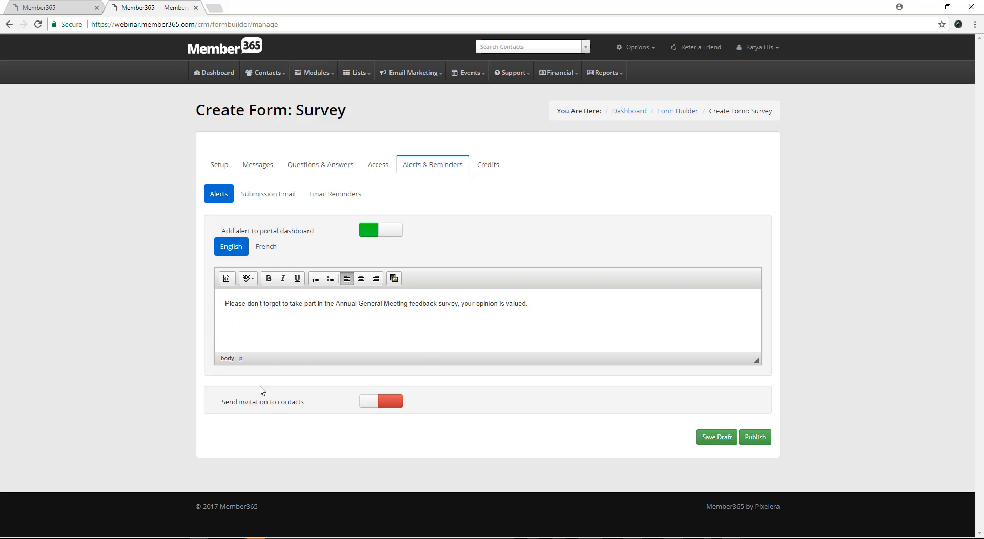
Write the English submission email thanking respondents for completing the AGM 2017 Survey and promising statistics in December, with the subject "Thank you".
{"action": "left_click", "coordinate": [263, 198]}
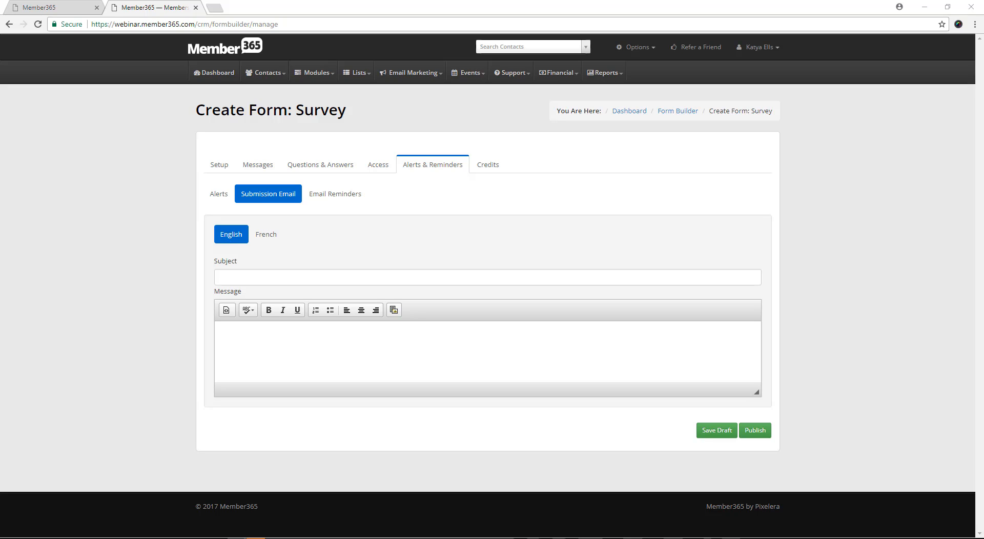
{"action": "left_click", "coordinate": [373, 339]}
{"action": "type", "text": "Thank you for taking the time to complete the AGM 2017 Survey. We will closely review all feedback in order to provide you with an even better event next year! We will send out an email with the statistics found from the survey sometime in December."}
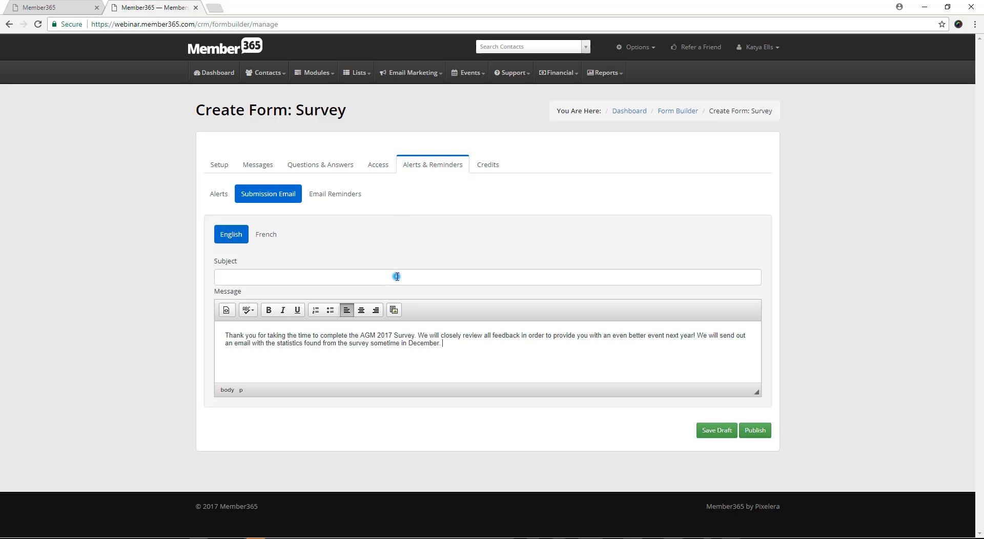
{"action": "left_click", "coordinate": [396, 276]}
{"action": "type", "text": "Thank y"}
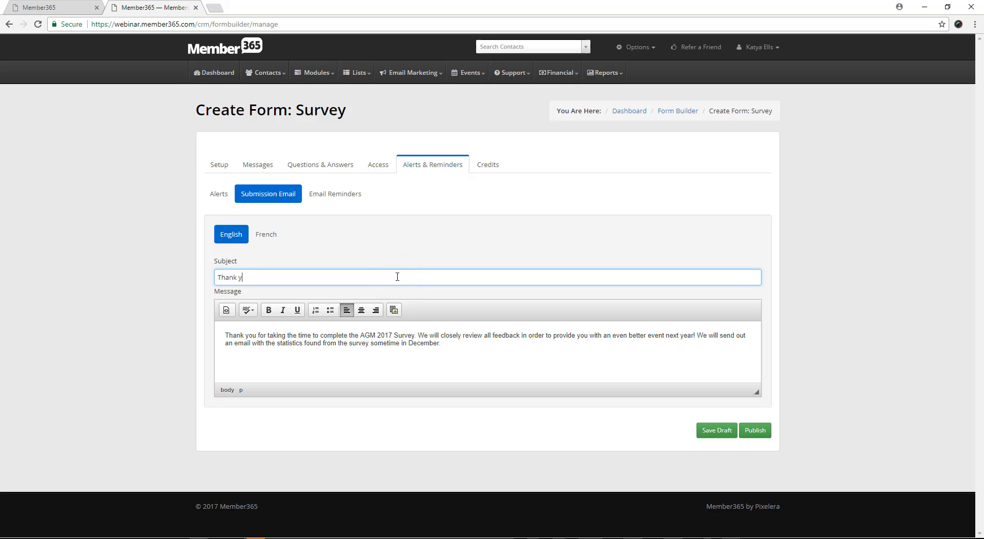
{"action": "type", "text": "ou"}
{"action": "left_click", "coordinate": [501, 355]}
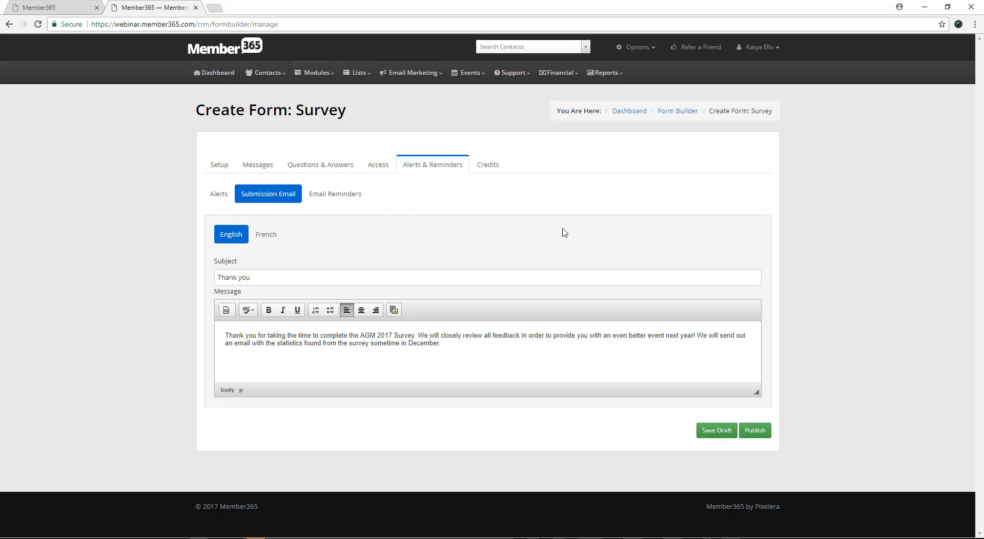
Start an email reminder sent 2 days after subscription with the English subject "Please fill out the AGM Feedback Survey".
{"action": "left_click", "coordinate": [349, 203]}
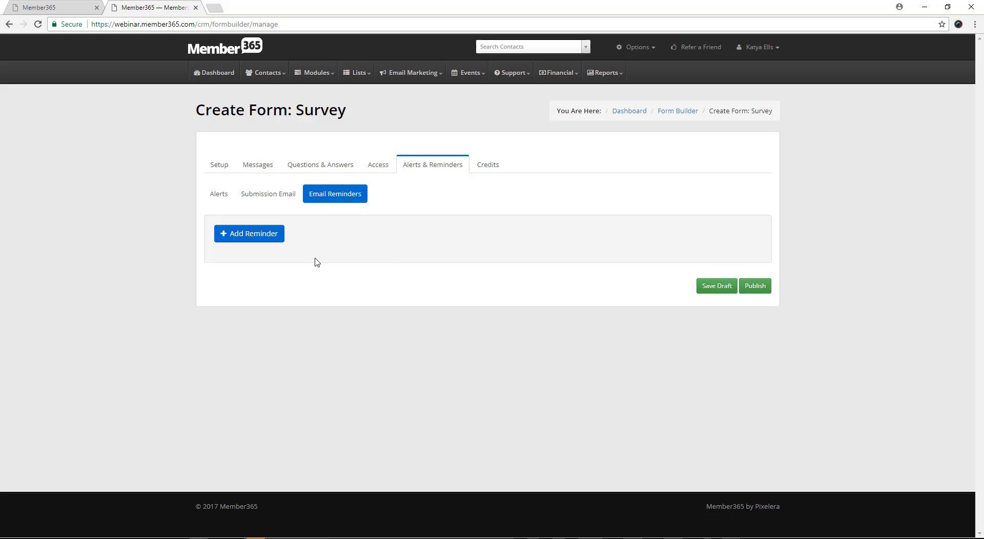
{"action": "left_click", "coordinate": [246, 242]}
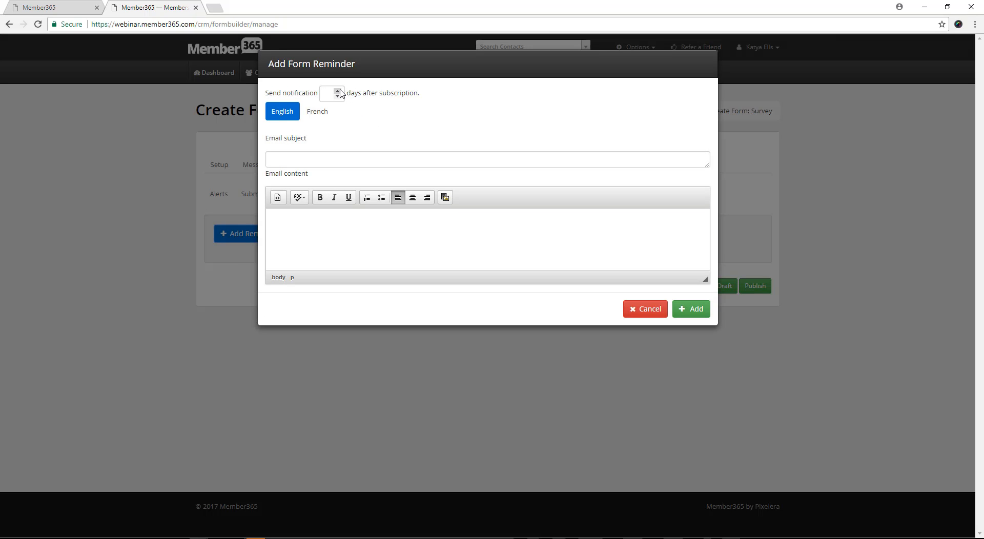
{"action": "left_click", "coordinate": [338, 91]}
{"action": "left_click", "coordinate": [339, 91]}
{"action": "left_click", "coordinate": [349, 160]}
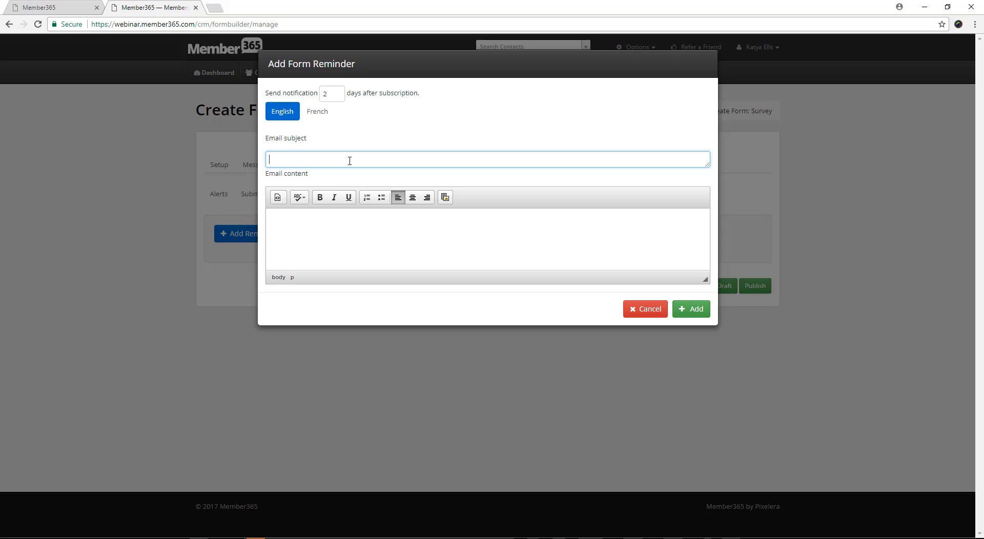
{"action": "type", "text": "Please fill out the AGM Feedback Survey"}
{"action": "key", "text": "Tab"}
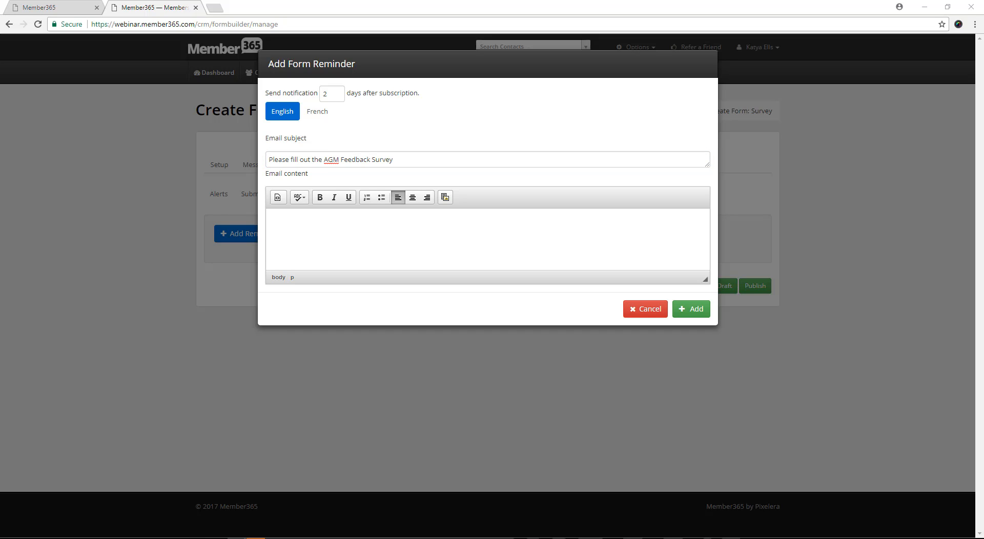
Write the reminder's English content asking for the 3 minute AGM survey and feedback to make the event more enjoyable, and add the reminder.
{"action": "left_click", "coordinate": [539, 220]}
{"action": "type", "text": "Don't forget to fill out the 3 minute survey regarding the AGM! We need your feedback to determine how we can make the event more enjoyable!"}
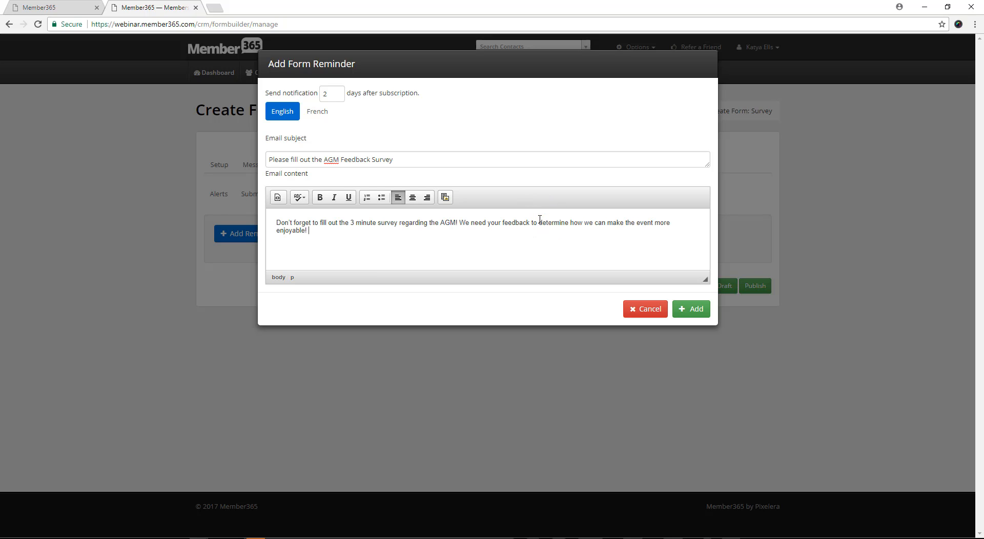
{"action": "left_click", "coordinate": [694, 309]}
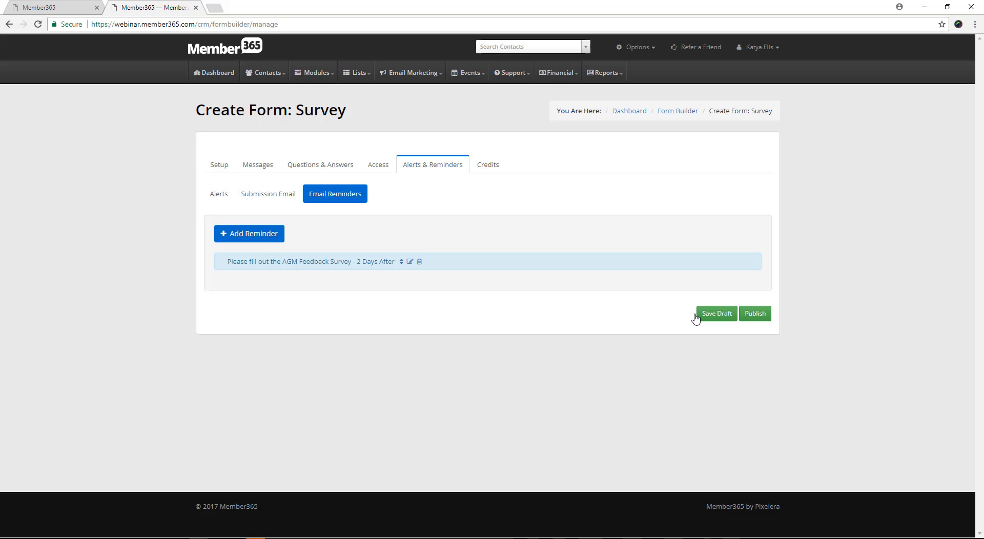
Check the credit assignment options, leave credits switched off, and publish the survey.
{"action": "left_click", "coordinate": [489, 164]}
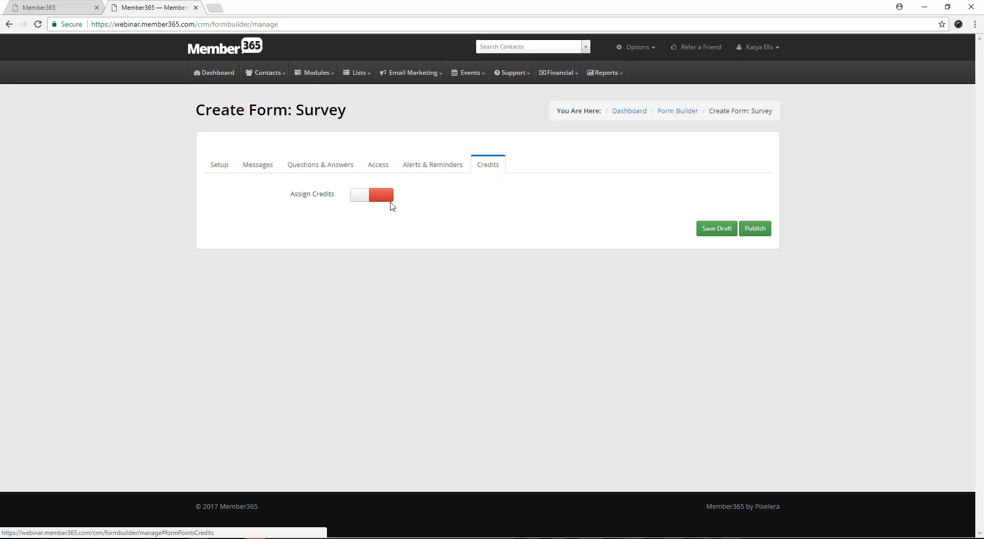
{"action": "left_click", "coordinate": [361, 197]}
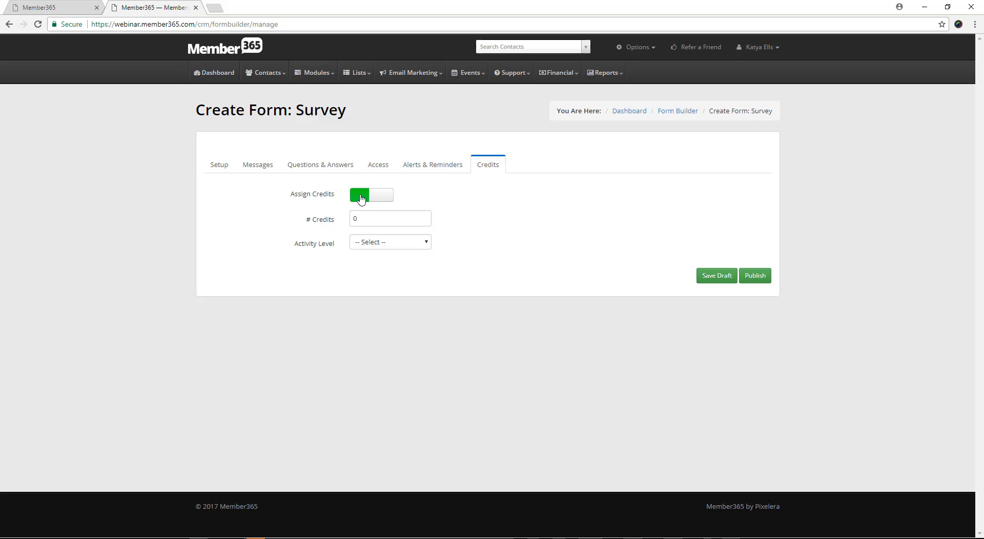
{"action": "left_click", "coordinate": [361, 198]}
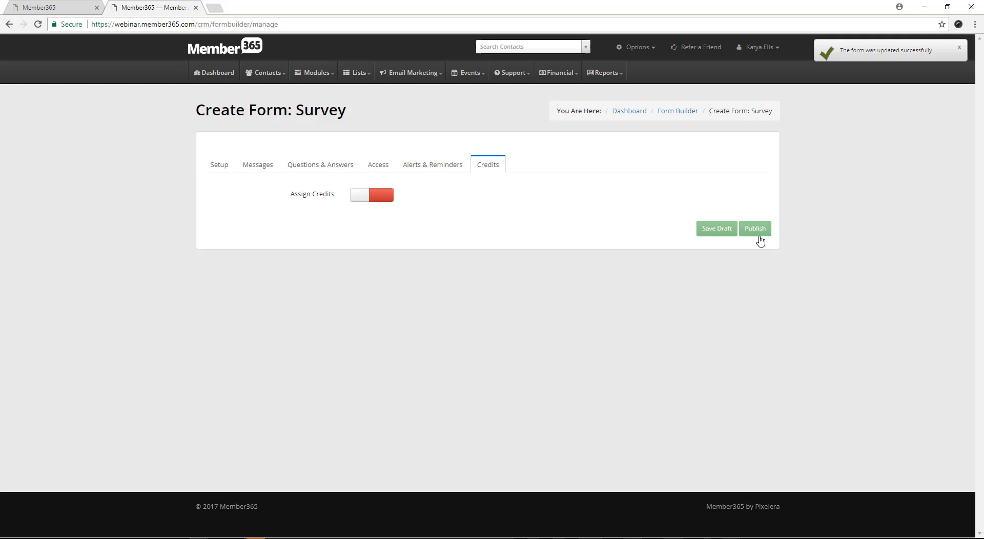
{"action": "left_click", "coordinate": [758, 233]}
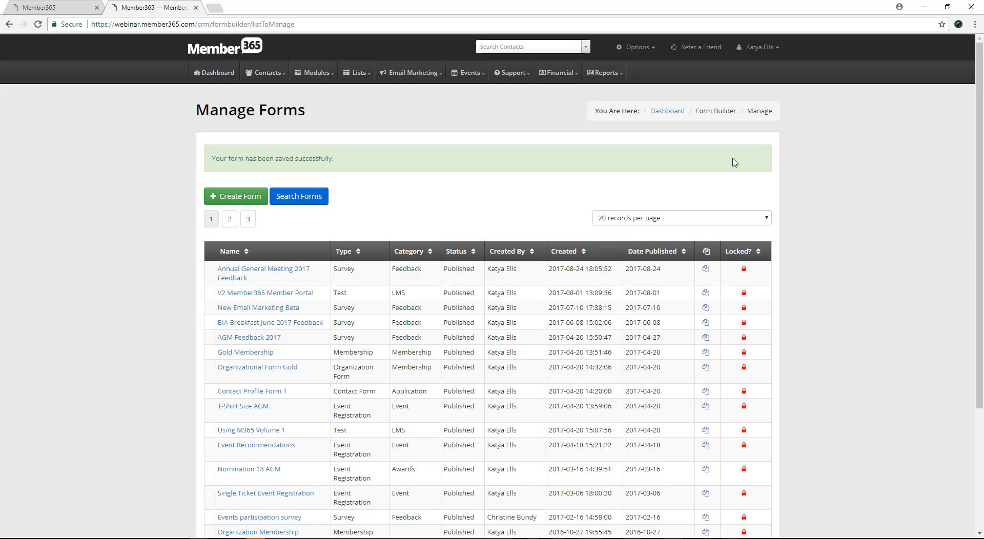
Switch to the member portal and start the Annual General Meeting 2017 Feedback survey from its forms list.
{"action": "left_click", "coordinate": [57, 8]}
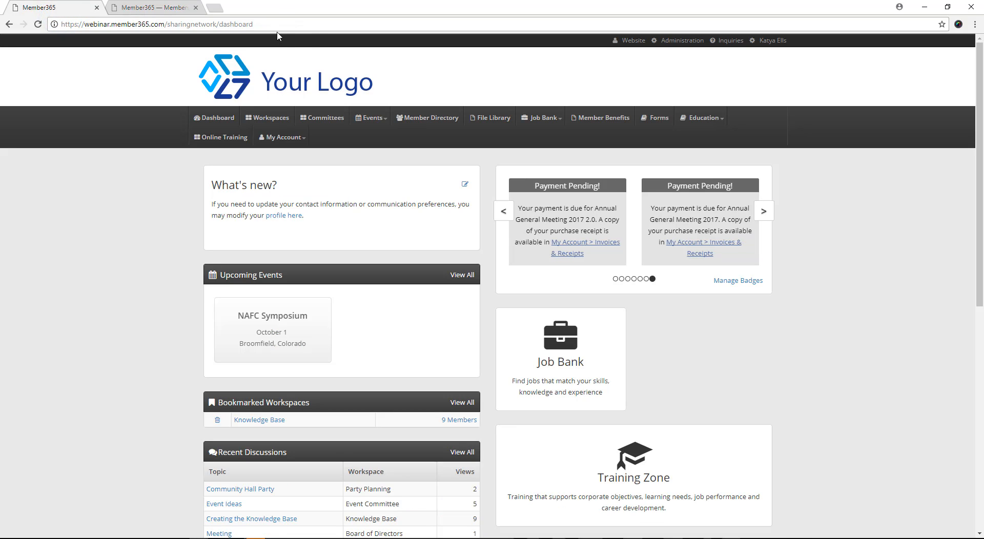
{"action": "left_click", "coordinate": [315, 22]}
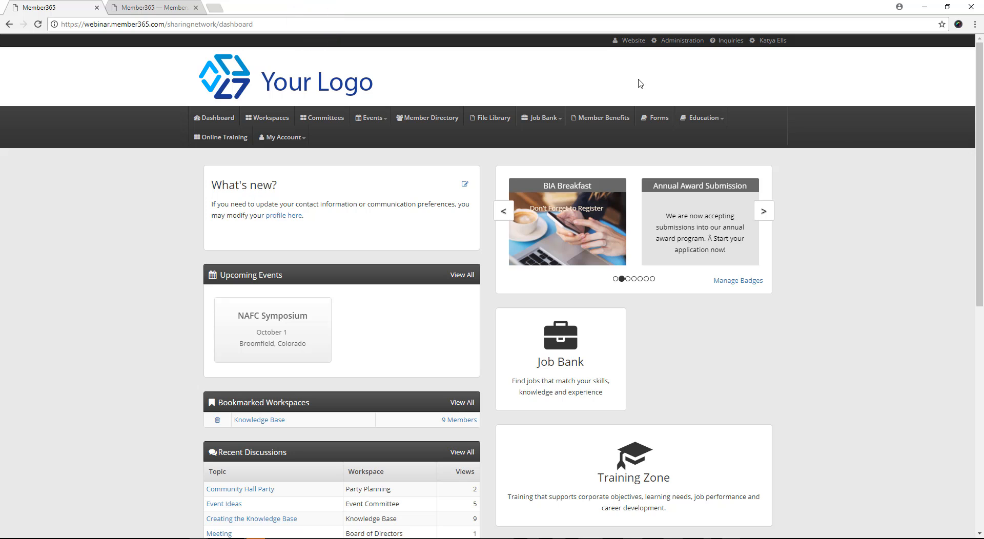
{"action": "left_click", "coordinate": [647, 119]}
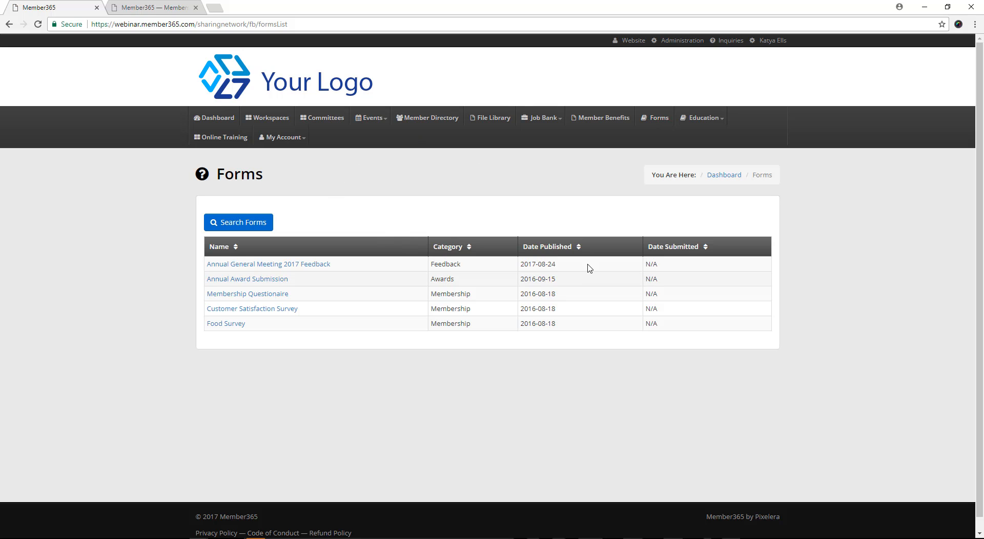
{"action": "left_click", "coordinate": [274, 270]}
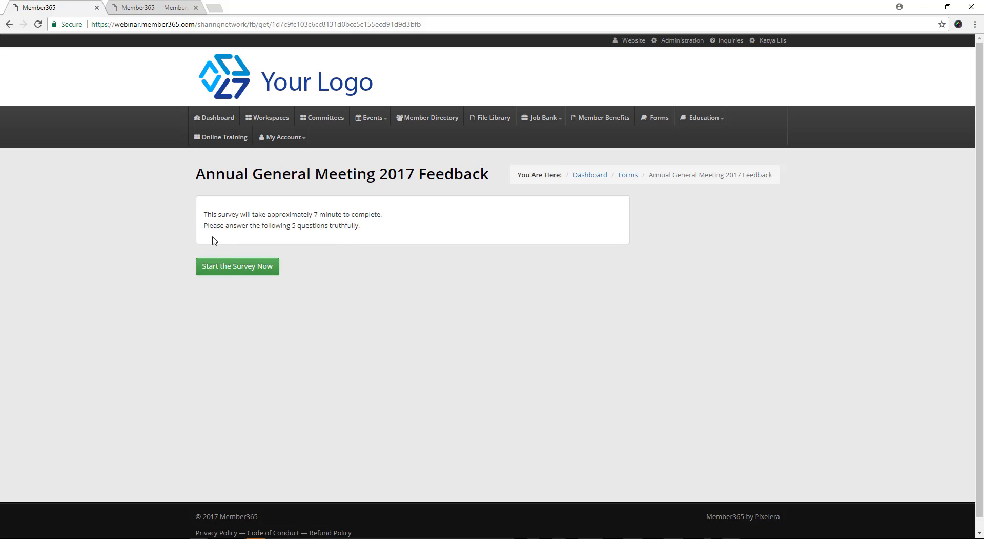
{"action": "left_click", "coordinate": [231, 270]}
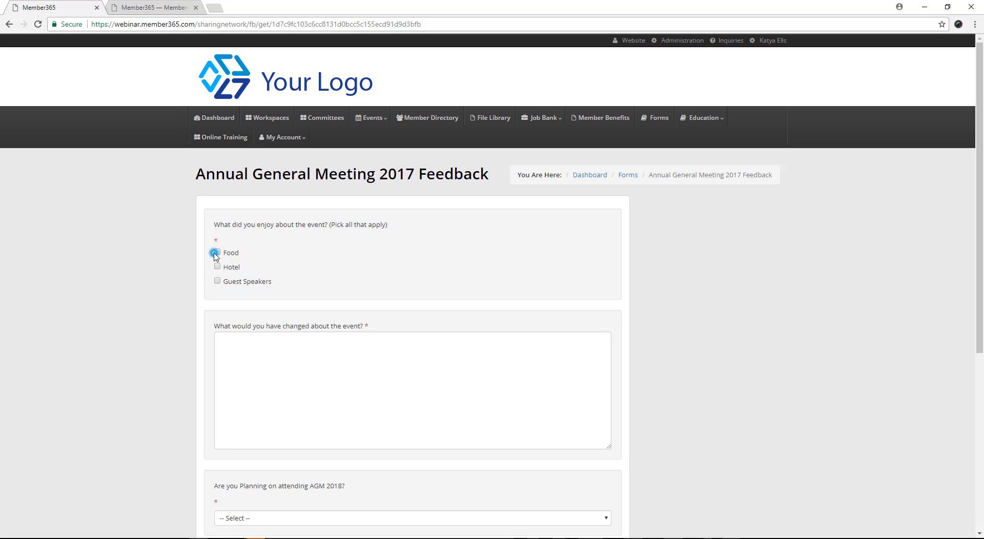
Choose Food and Hotel as what was enjoyed about the event, and answer "More Food" for what should have changed.
{"action": "left_click", "coordinate": [216, 254]}
{"action": "left_click", "coordinate": [218, 266]}
{"action": "scroll", "coordinate": [301, 277], "scroll_direction": "down", "scroll_amount": 3}
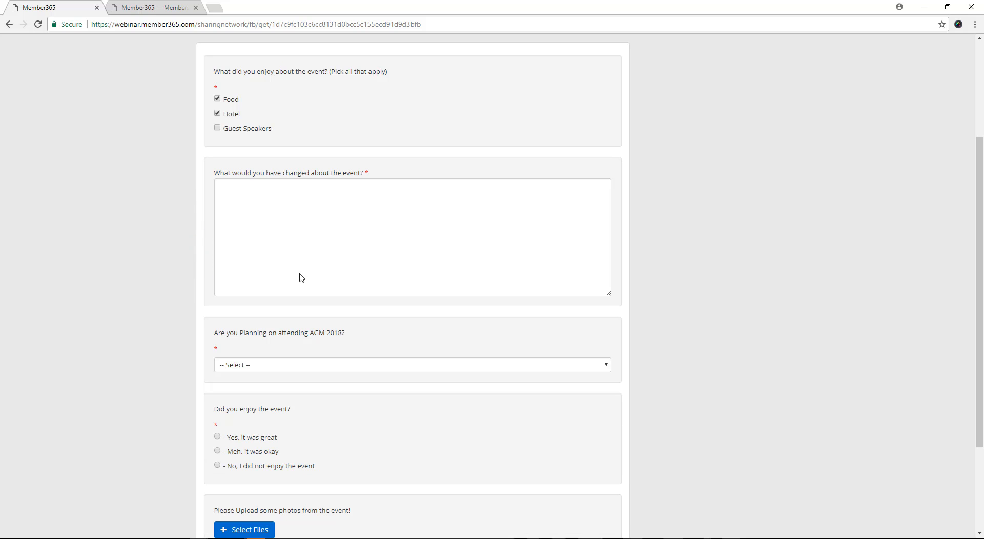
{"action": "left_click", "coordinate": [304, 209]}
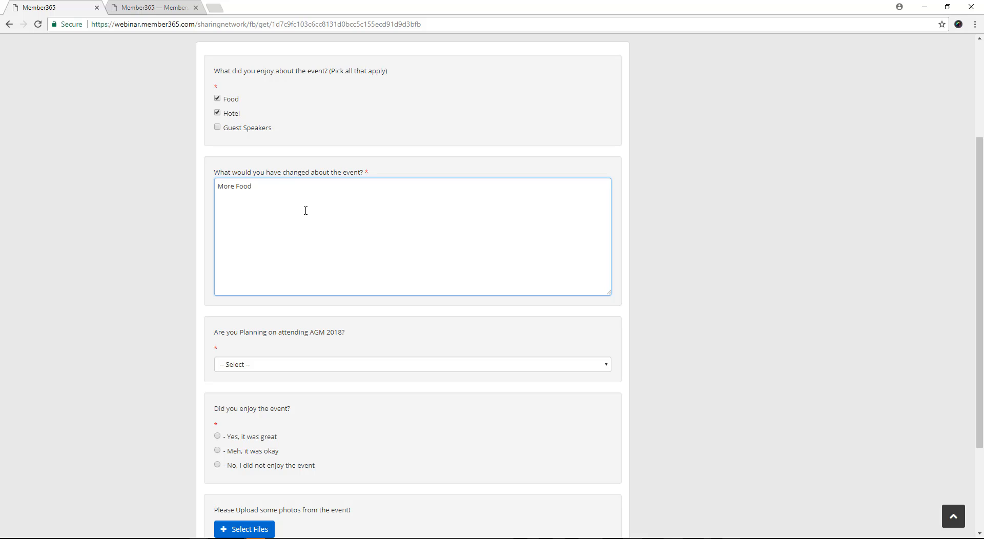
Answer Yes to attending AGM 2018 and "Yes, it was great" to enjoying the event, and submit the survey.
{"action": "scroll", "coordinate": [307, 214], "scroll_direction": "down", "scroll_amount": 1}
{"action": "scroll", "coordinate": [327, 296], "scroll_direction": "down", "scroll_amount": 2}
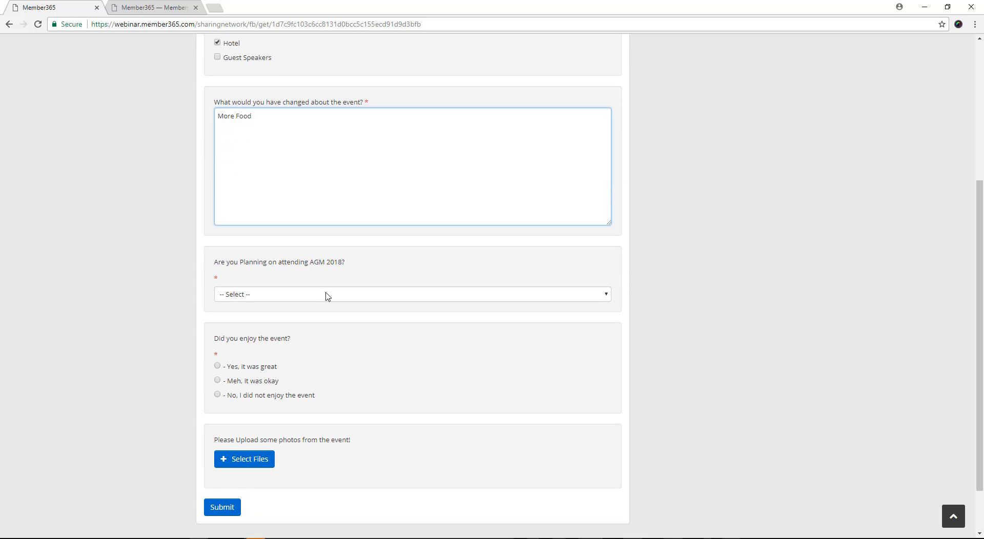
{"action": "left_click", "coordinate": [302, 235]}
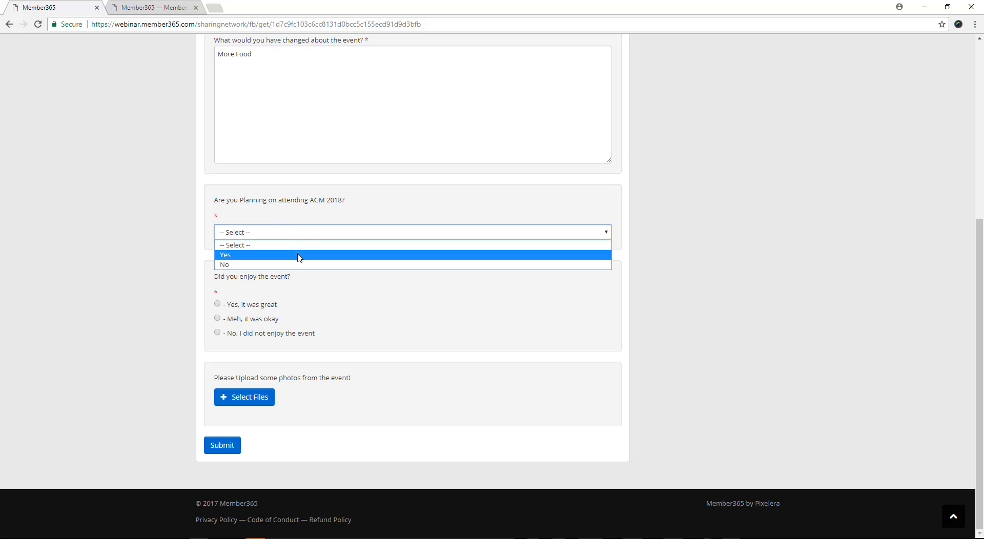
{"action": "left_click", "coordinate": [299, 254]}
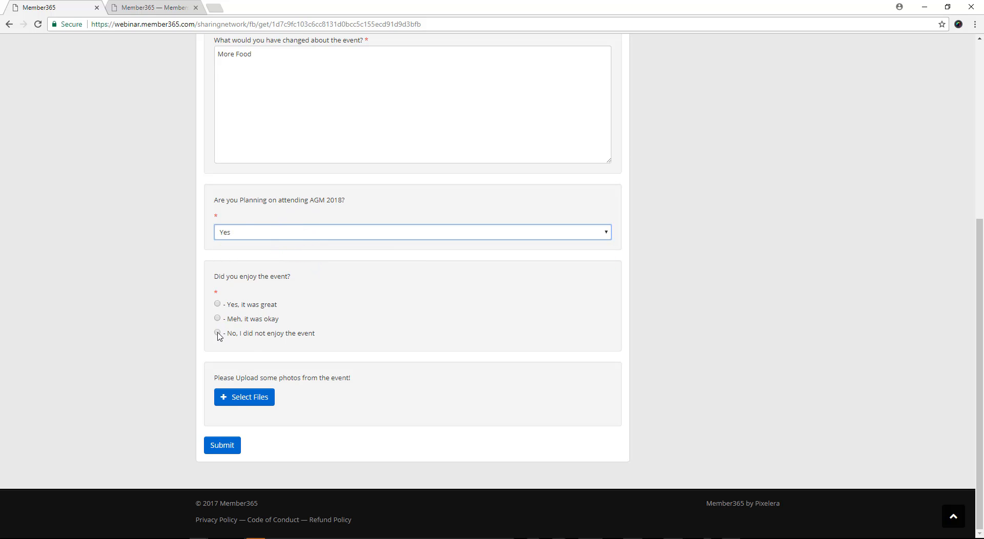
{"action": "left_click", "coordinate": [218, 305]}
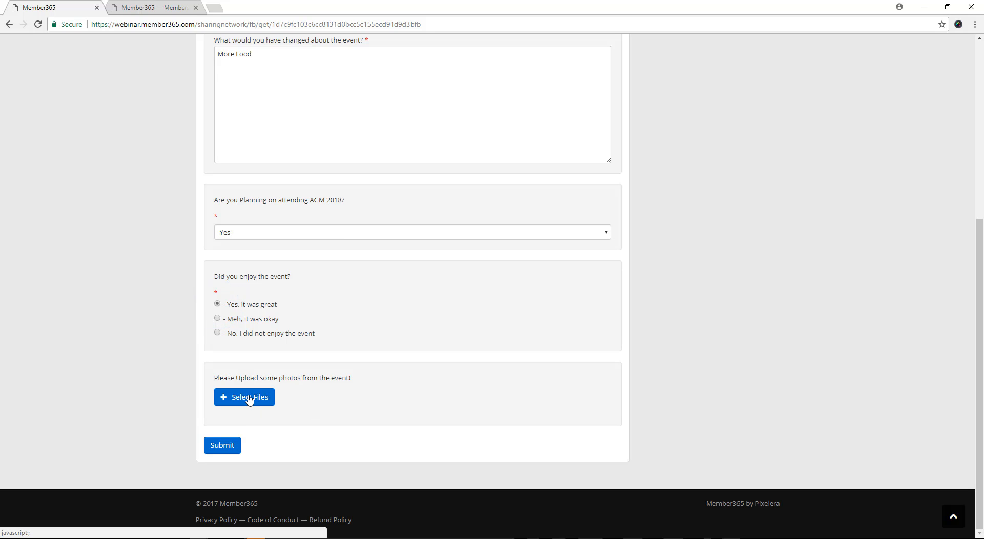
{"action": "left_click", "coordinate": [222, 447]}
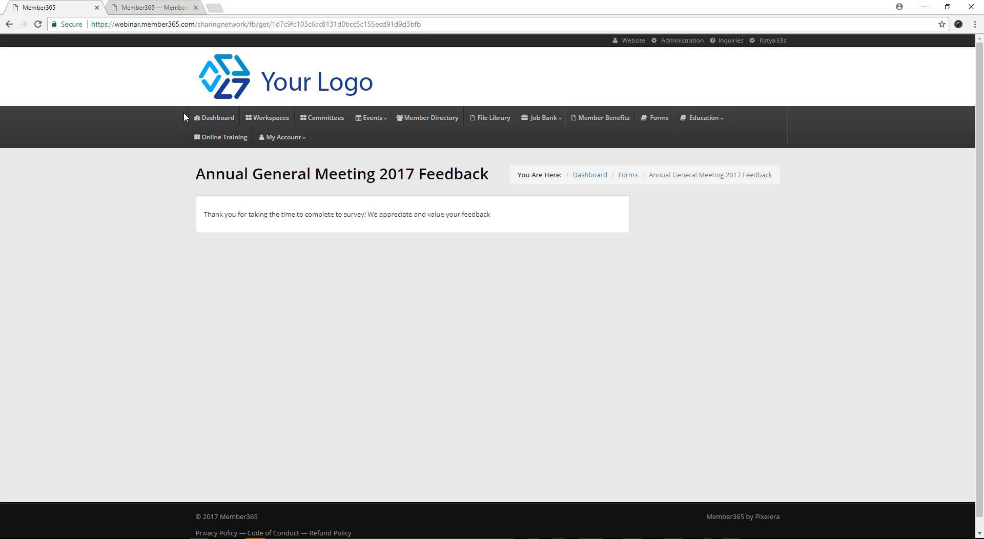
Leave the portal survey and open the form analytics of the Annual General Meeting 2017 Feedback survey on the administration site.
{"action": "left_click", "coordinate": [199, 120]}
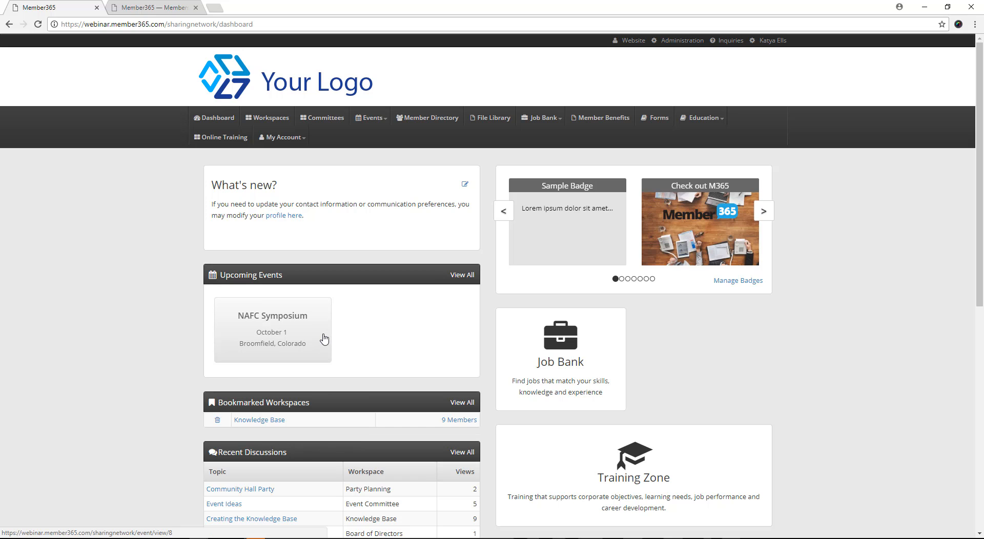
{"action": "left_click", "coordinate": [169, 7]}
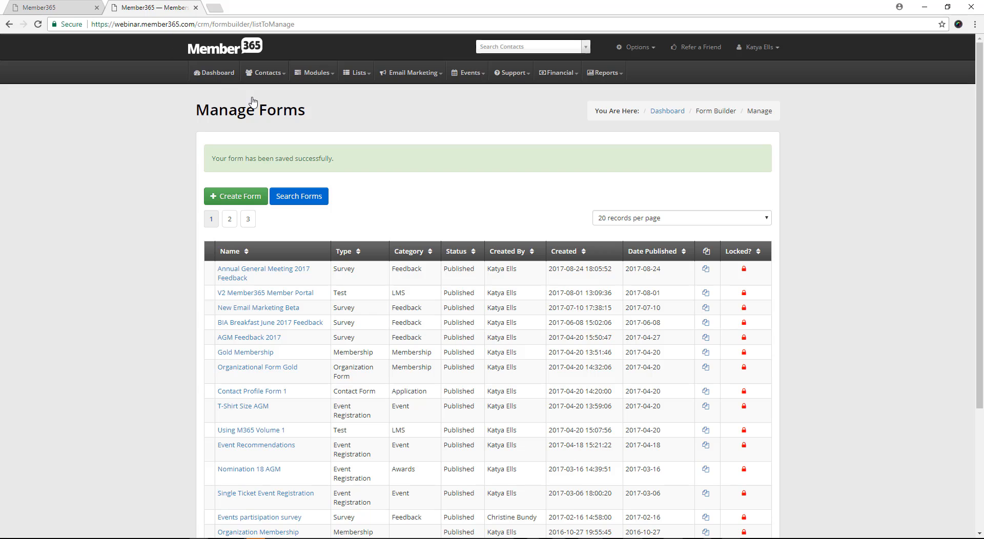
{"action": "left_click", "coordinate": [222, 81]}
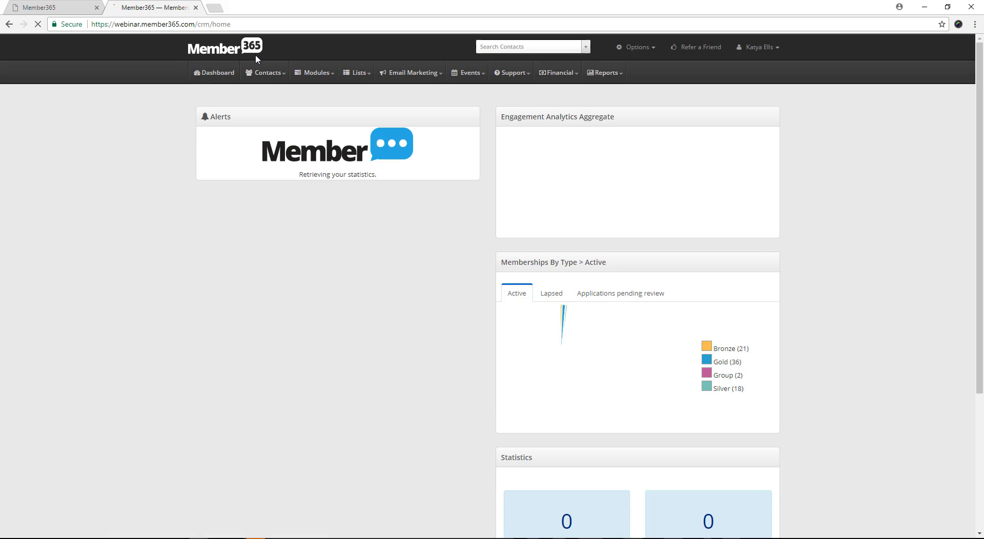
{"action": "left_click", "coordinate": [316, 72]}
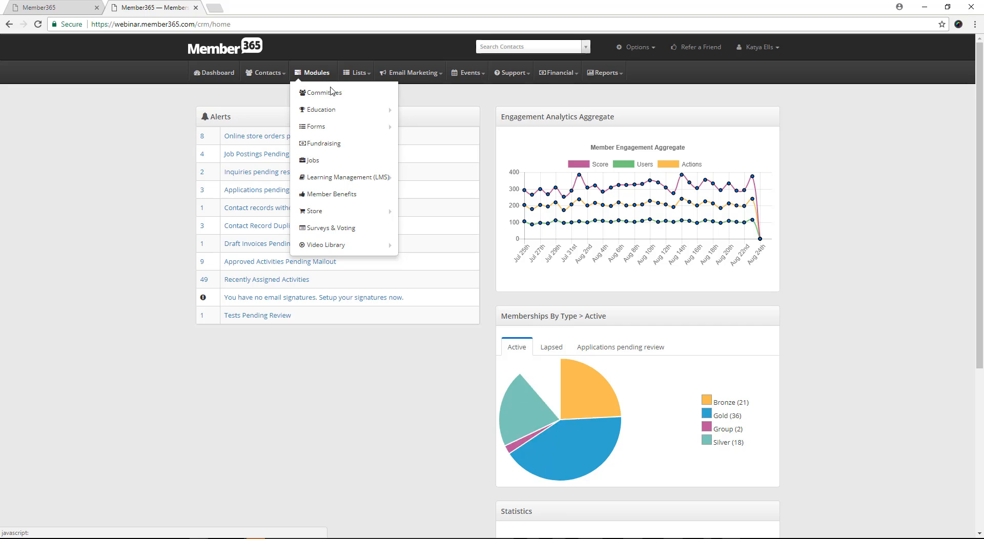
{"action": "mouse_move", "coordinate": [339, 128]}
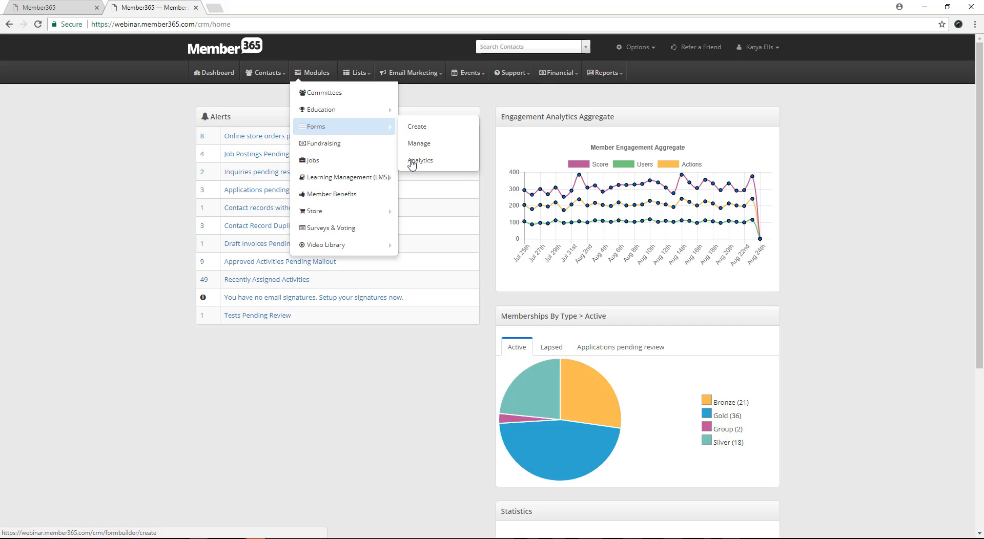
{"action": "left_click", "coordinate": [412, 162]}
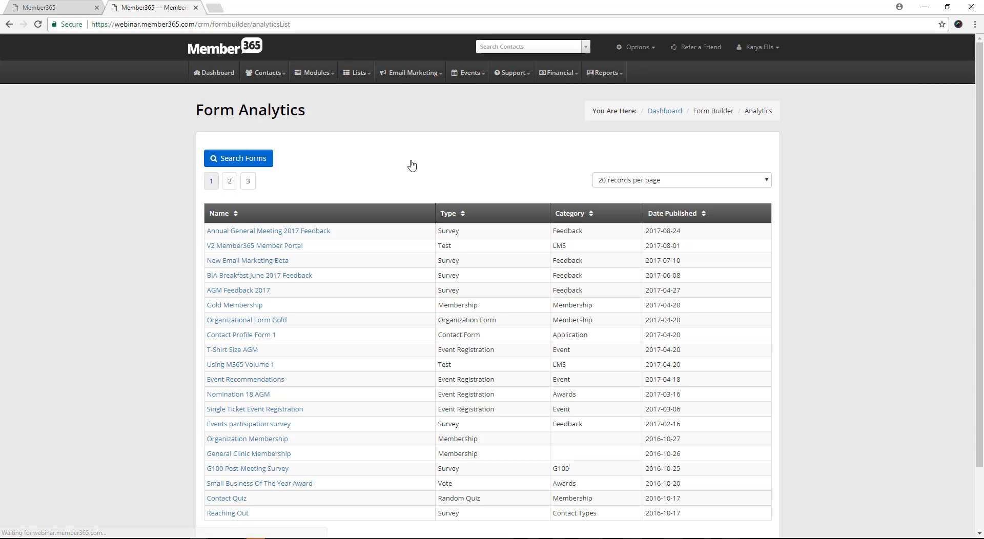
{"action": "left_click", "coordinate": [283, 234]}
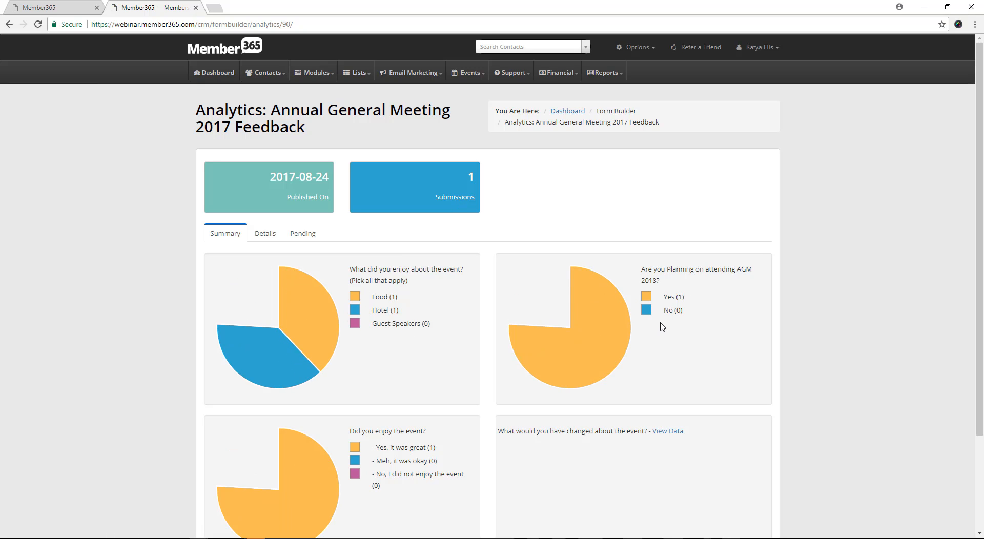
Review the survey's summary charts, the written responses on what to change, and its detailed and pending submissions.
{"action": "scroll", "coordinate": [661, 328], "scroll_direction": "down", "scroll_amount": 3}
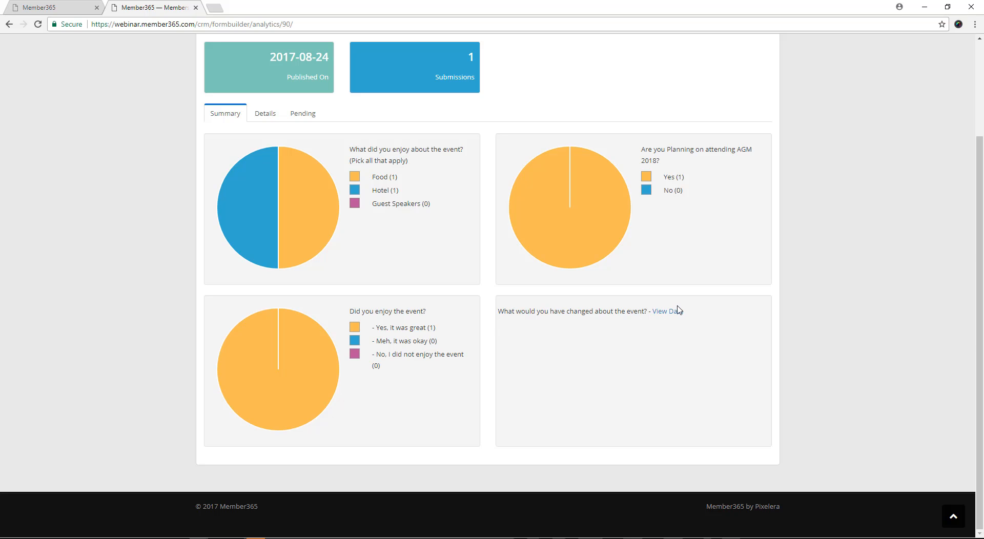
{"action": "left_click", "coordinate": [674, 313]}
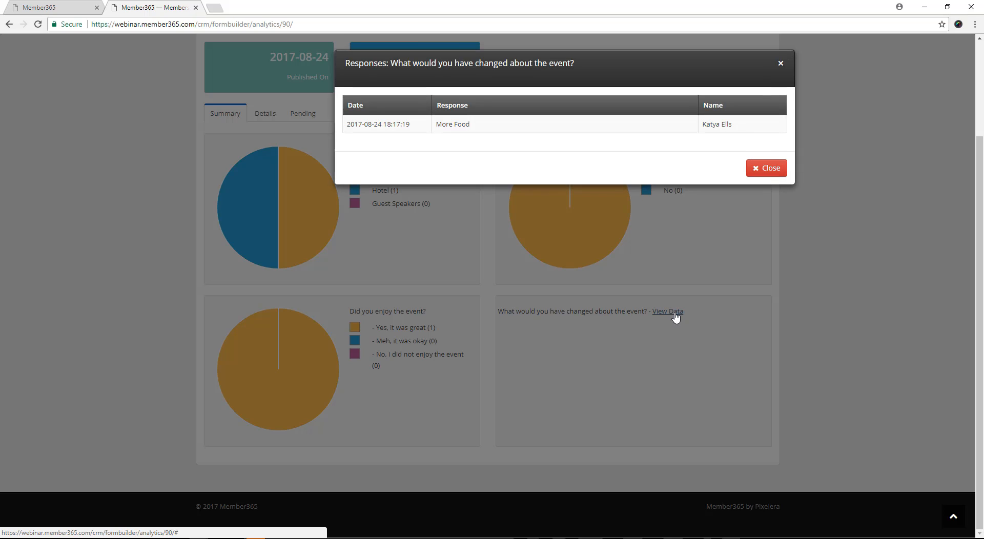
{"action": "left_click", "coordinate": [777, 172]}
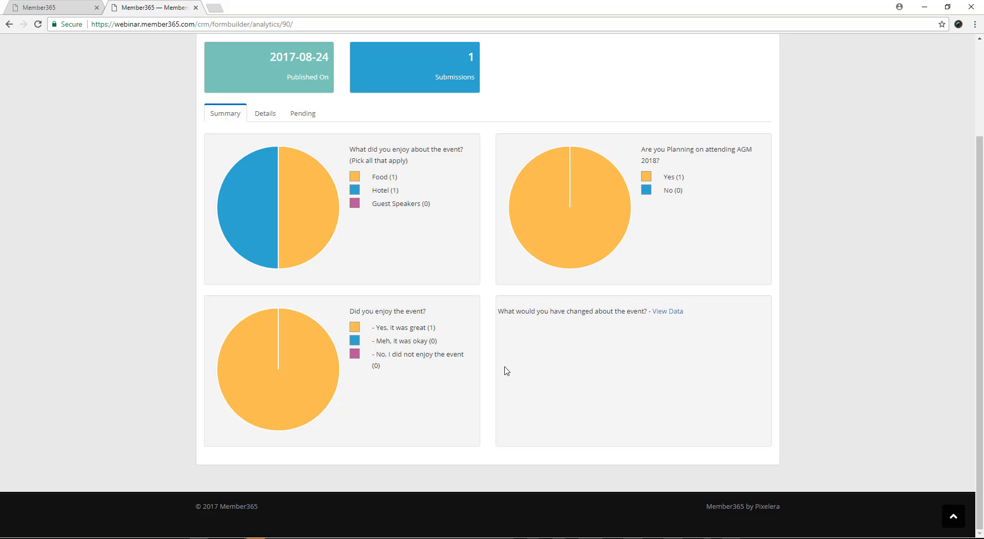
{"action": "left_click", "coordinate": [270, 114]}
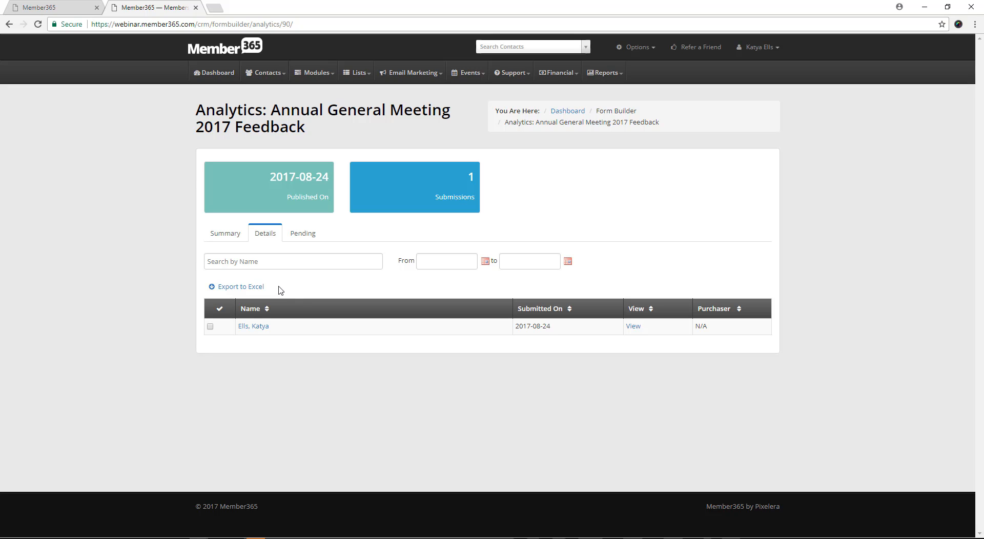
{"action": "left_click", "coordinate": [313, 233]}
{"action": "left_click", "coordinate": [222, 239]}
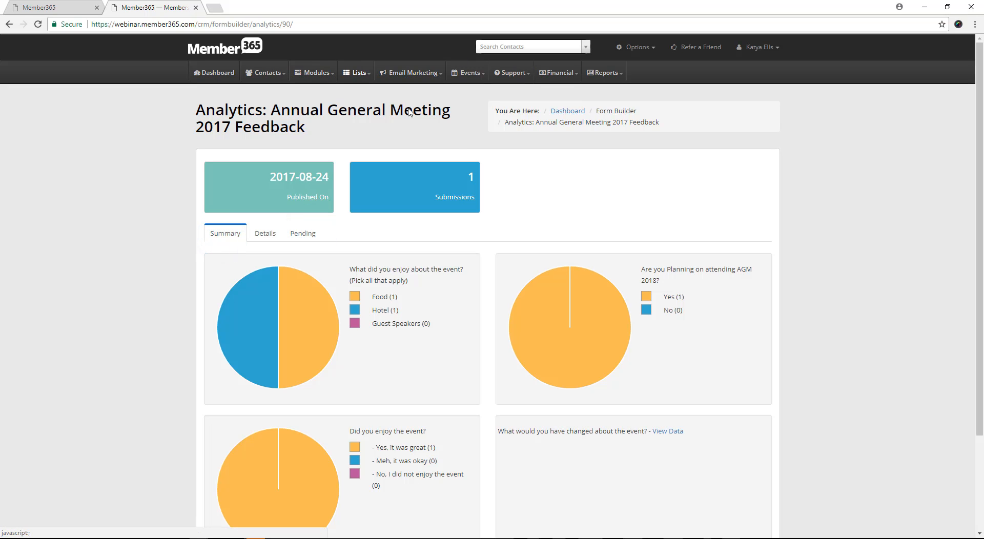
Open the form analytics of AGM Feedback 2017 and view the responses about what to see at next year's AGM.
{"action": "left_click", "coordinate": [317, 72]}
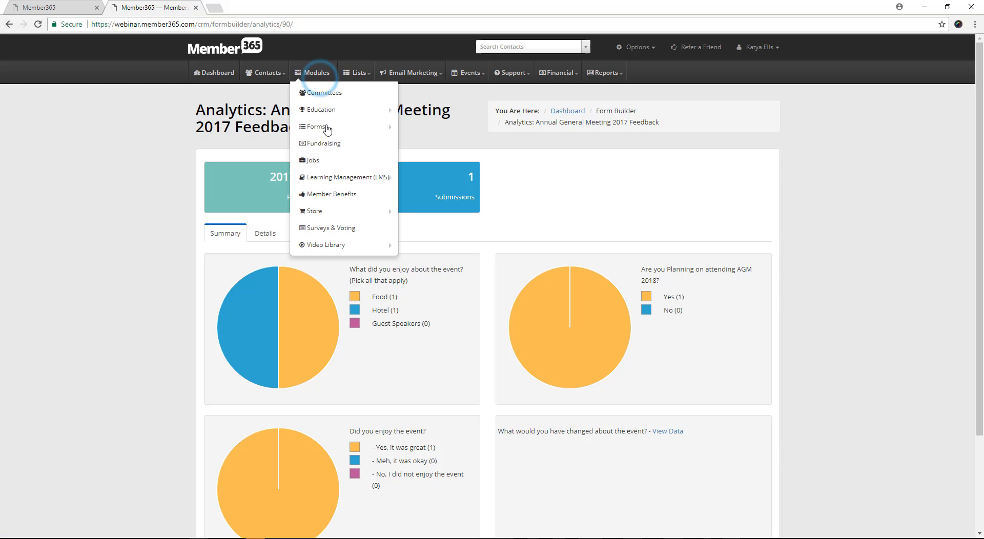
{"action": "left_click", "coordinate": [409, 160]}
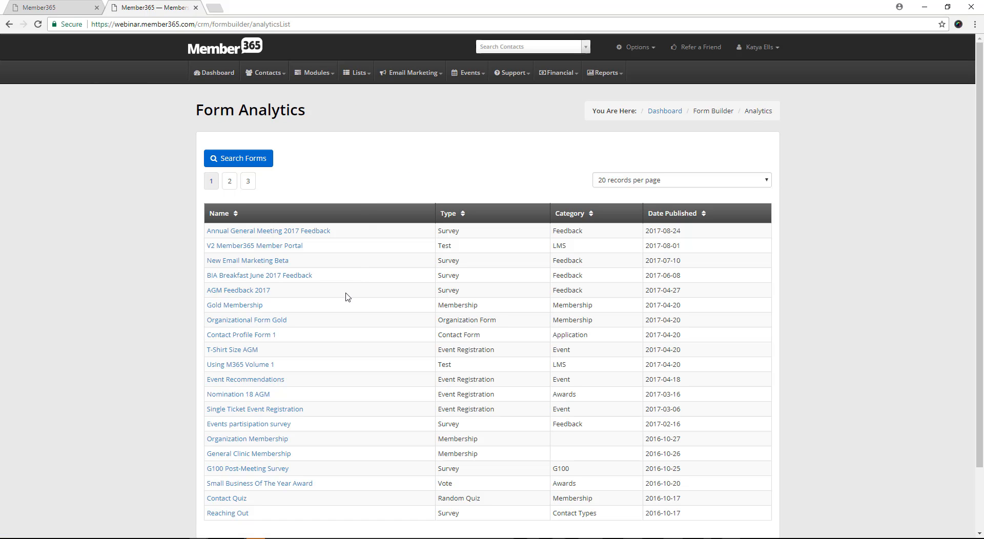
{"action": "left_click", "coordinate": [245, 291]}
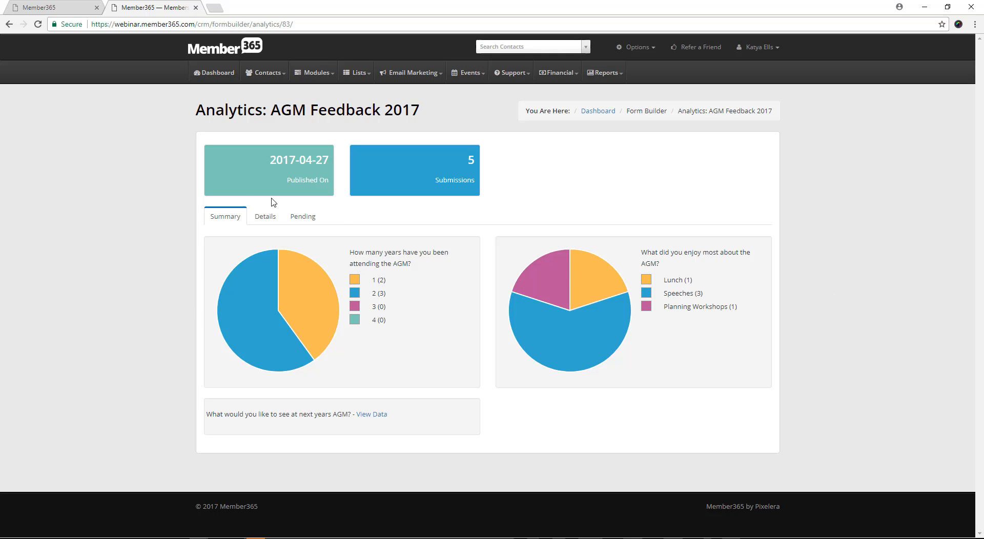
{"action": "left_click", "coordinate": [383, 415]}
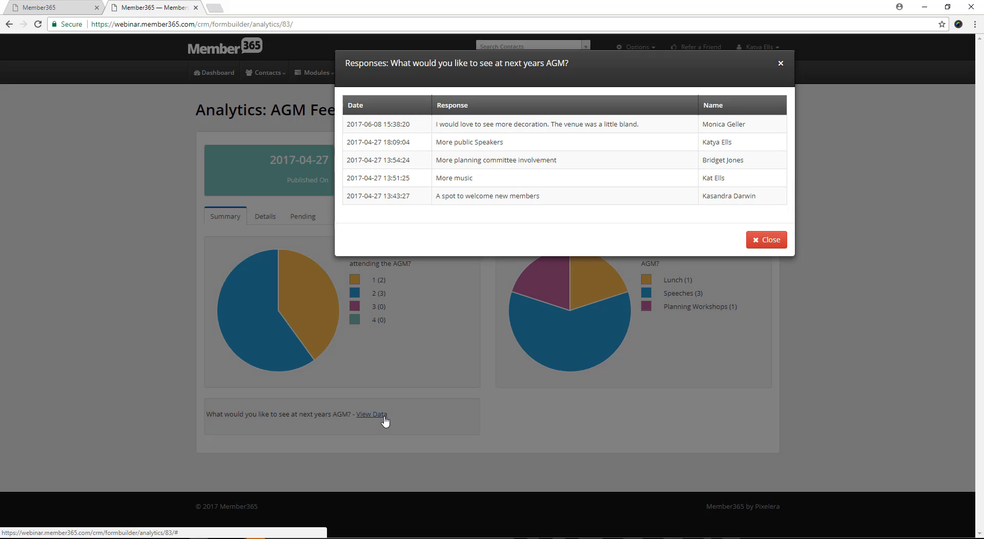
{"action": "left_click", "coordinate": [771, 243]}
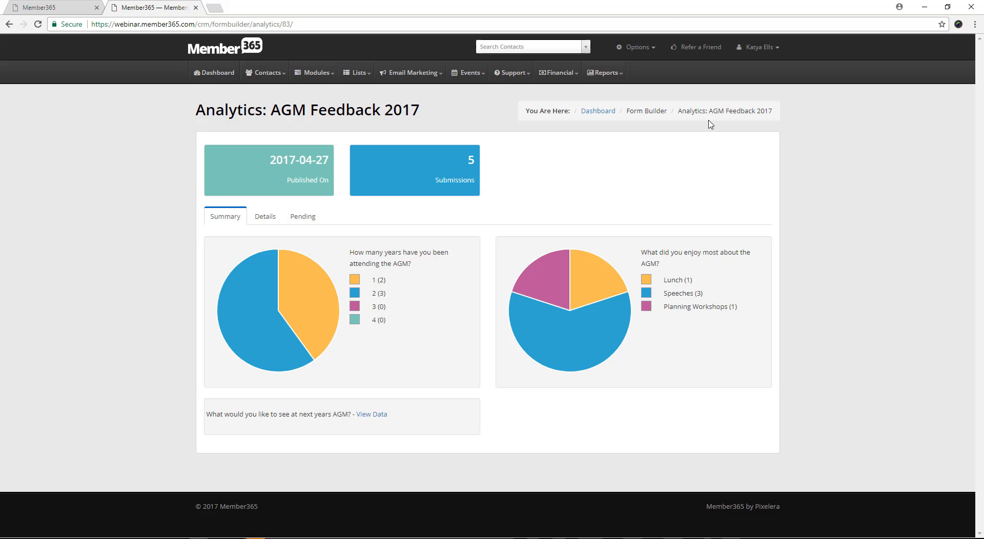
Examine the detailed and pending submissions of AGM Feedback 2017, and return to the administration dashboard.
{"action": "left_click", "coordinate": [262, 224]}
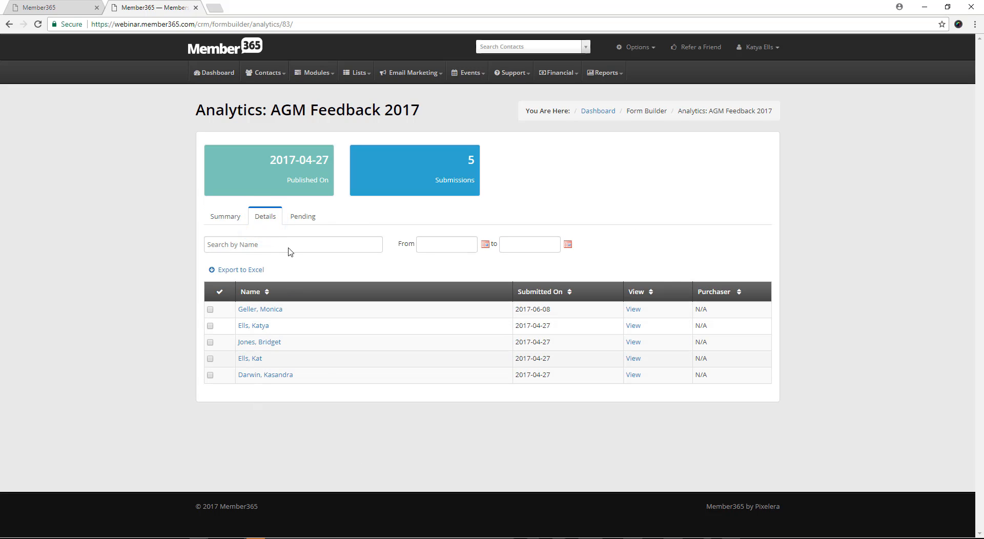
{"action": "left_click", "coordinate": [300, 220]}
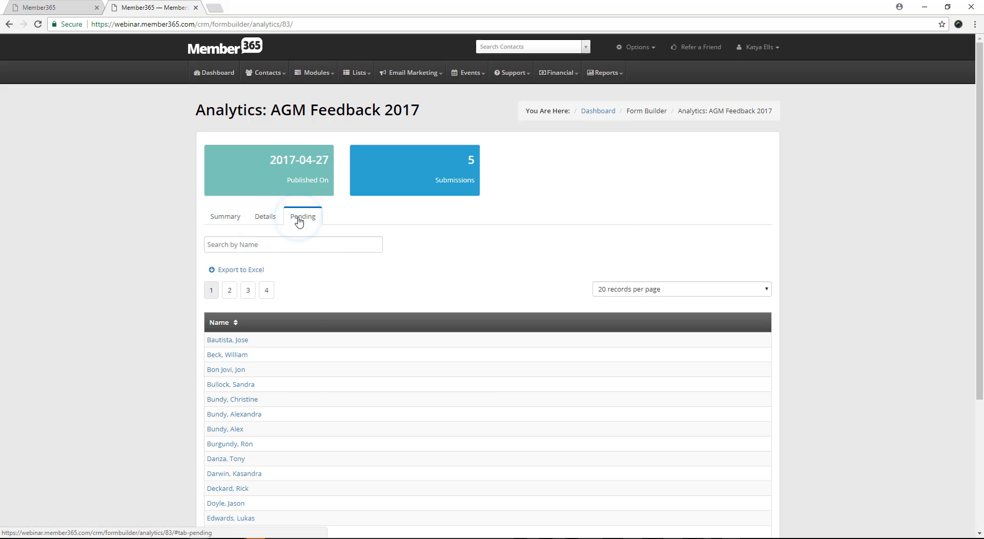
{"action": "scroll", "coordinate": [316, 339], "scroll_direction": "down", "scroll_amount": 3}
{"action": "scroll", "coordinate": [316, 339], "scroll_direction": "up", "scroll_amount": 2}
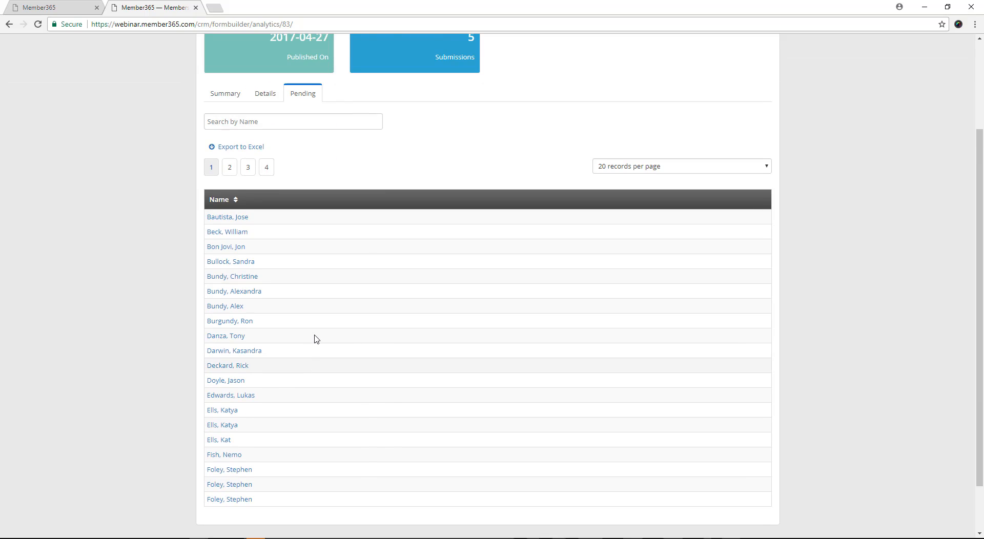
{"action": "scroll", "coordinate": [316, 340], "scroll_direction": "up", "scroll_amount": 1}
{"action": "left_click", "coordinate": [215, 217]}
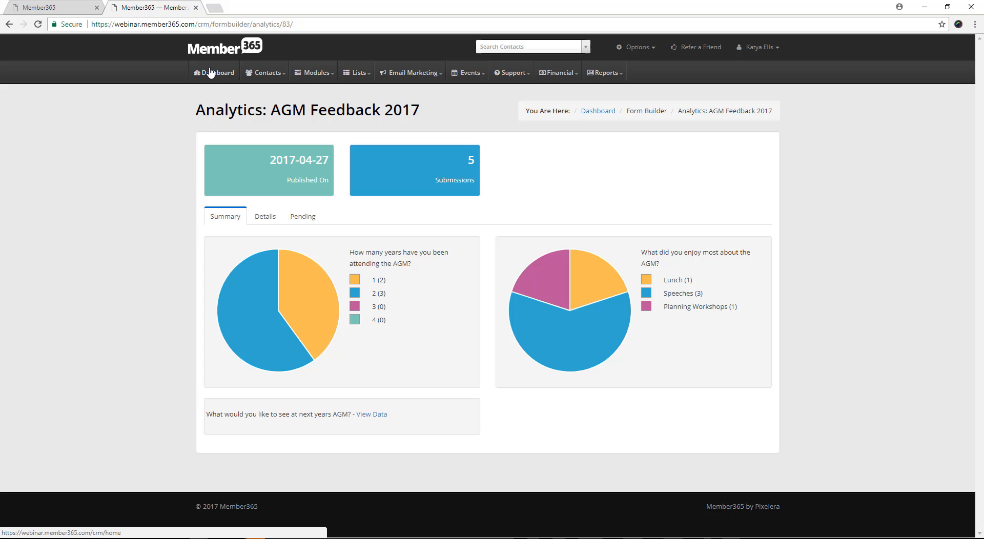
{"action": "left_click", "coordinate": [211, 72]}
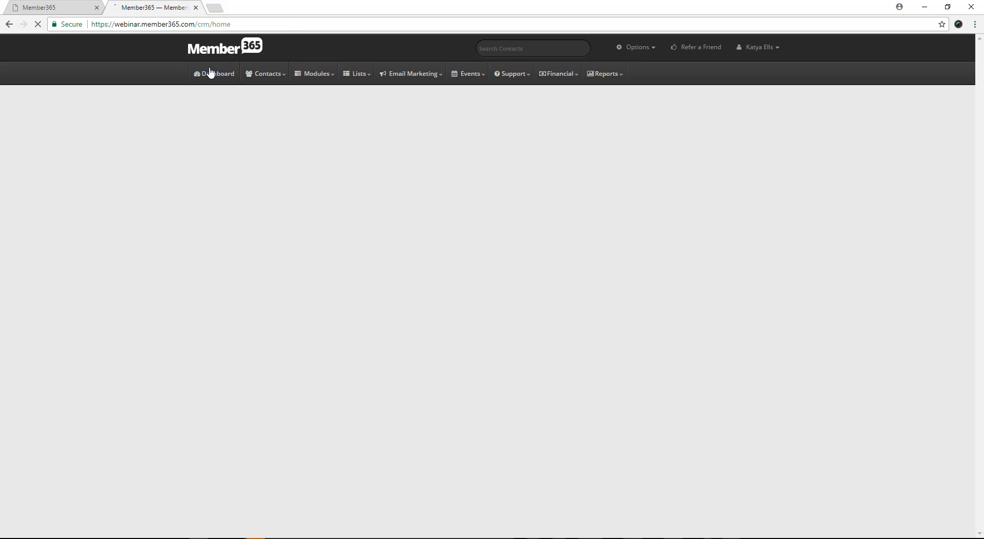